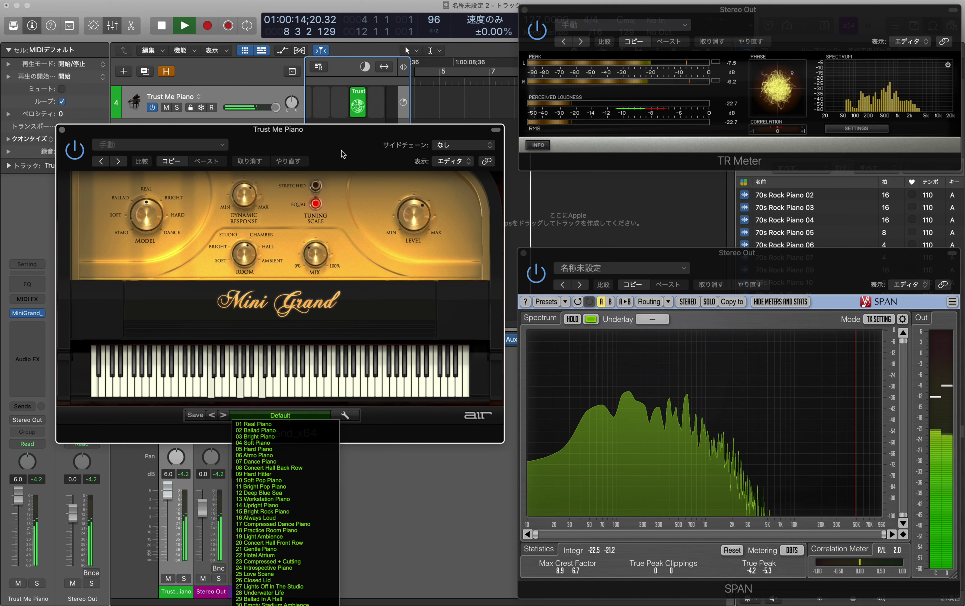
Move the Mini Grand window higher and load presets 01 Real Piano, 02 Ballad Piano and 03 Bright Piano in turn, listening to each during playback
{"action": "left_click_drag", "start_coordinate": [341, 150], "coordinate": [341, 129]}
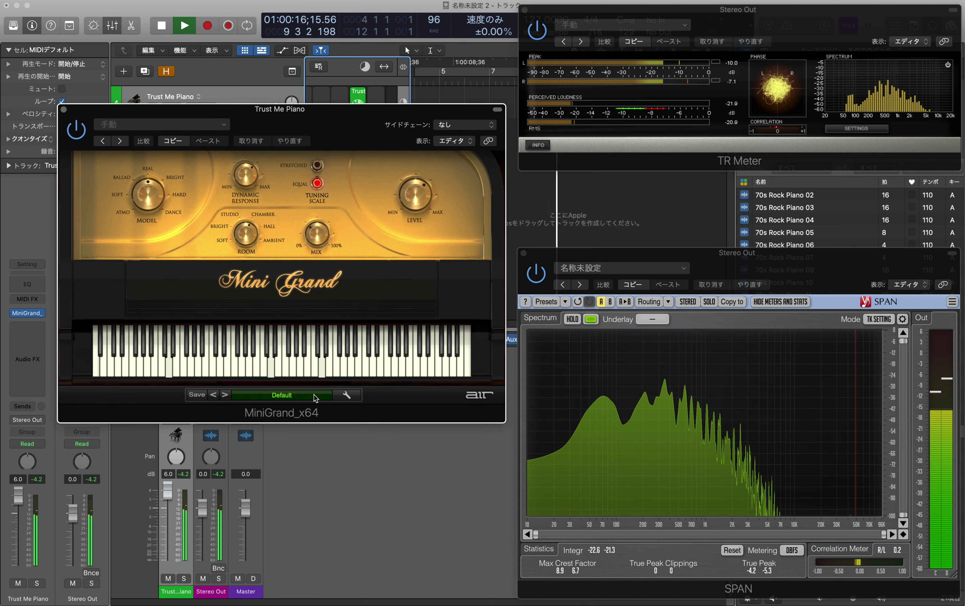
{"action": "left_click", "coordinate": [299, 395]}
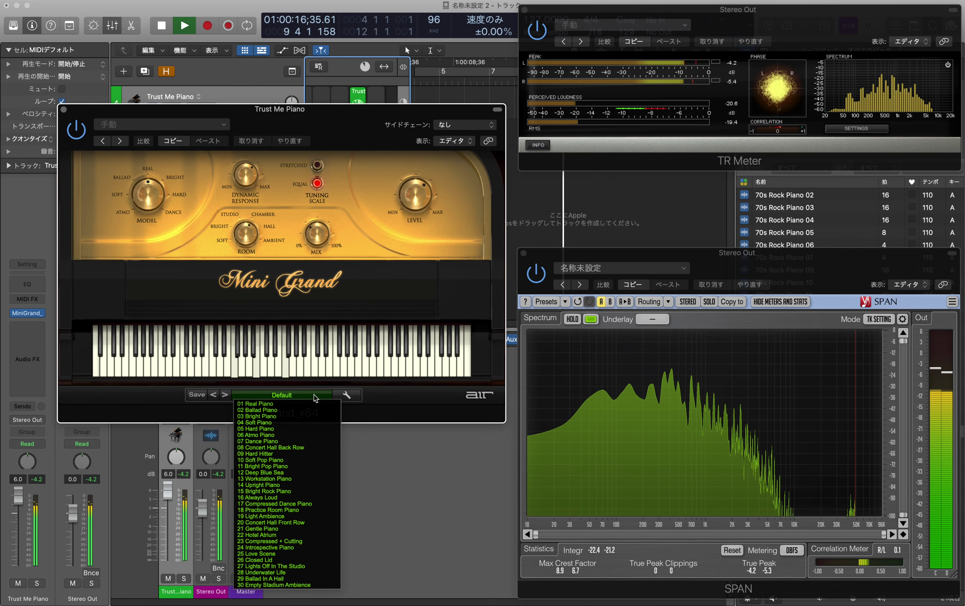
{"action": "left_click", "coordinate": [299, 403]}
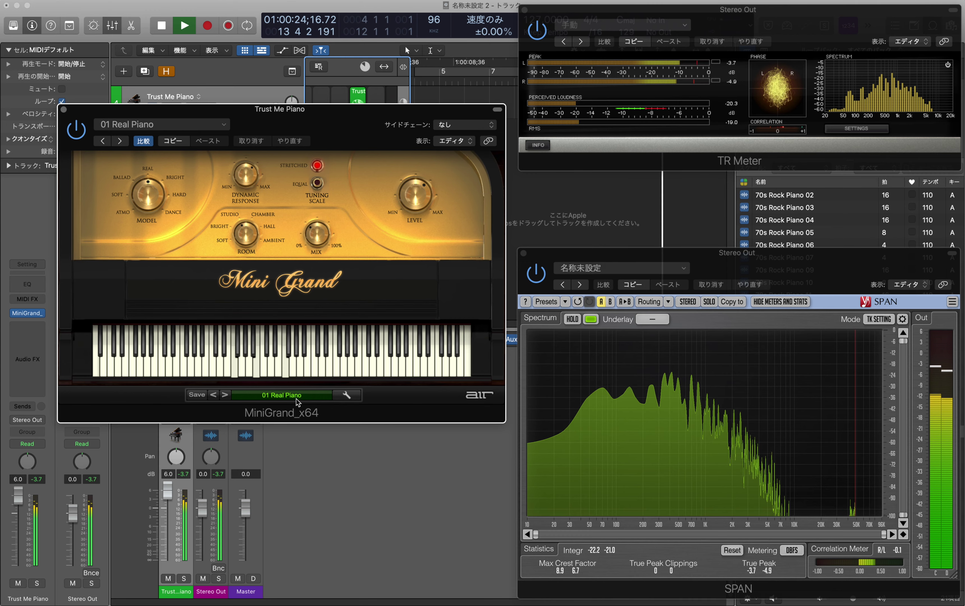
{"action": "left_click", "coordinate": [296, 395]}
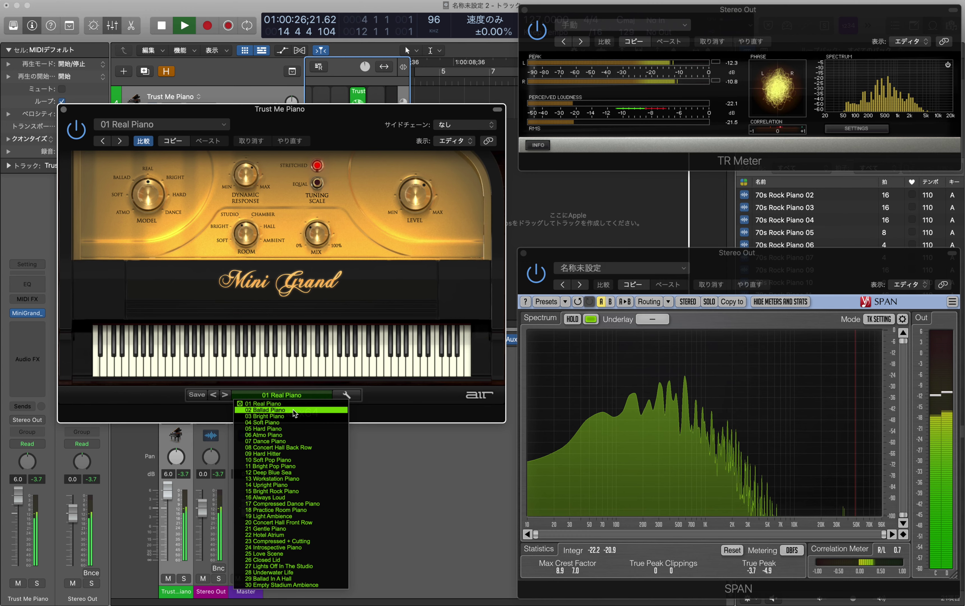
{"action": "left_click", "coordinate": [293, 410]}
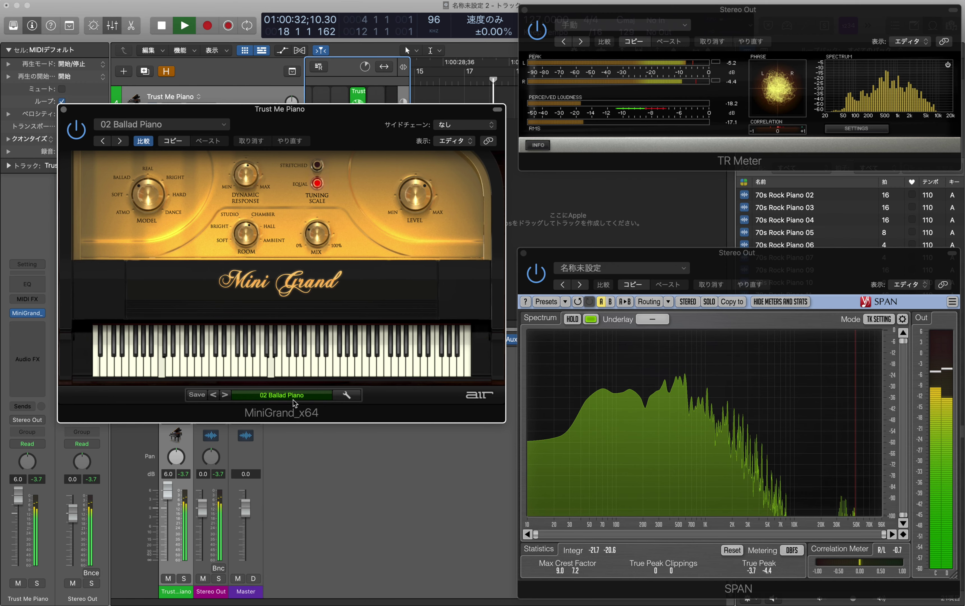
{"action": "left_click", "coordinate": [293, 400]}
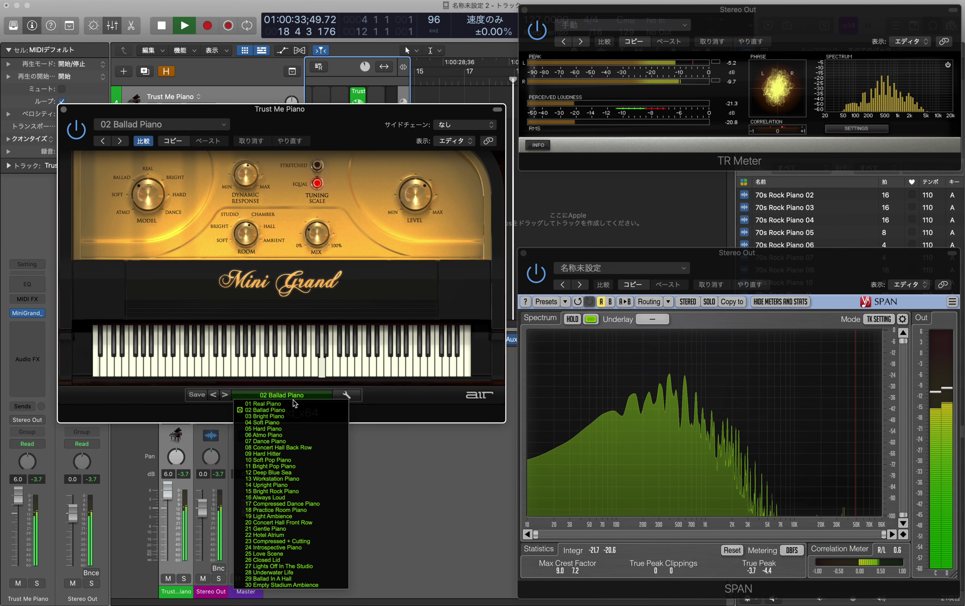
{"action": "left_click", "coordinate": [288, 414]}
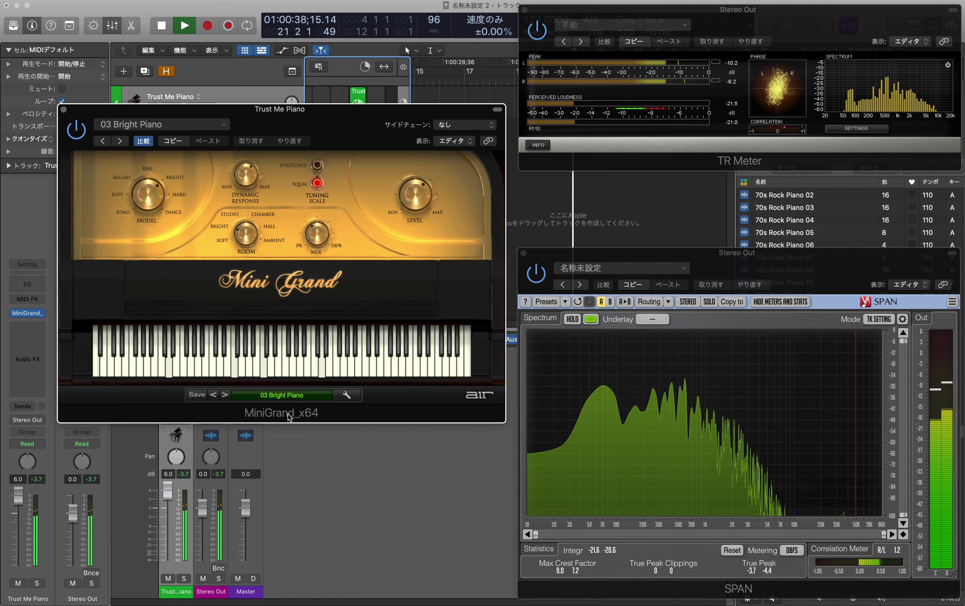
Audition the Mini Grand presets 04 Soft Piano, 05 Hard Piano and 06 Atmo Piano one after another during playback
{"action": "left_click", "coordinate": [291, 398]}
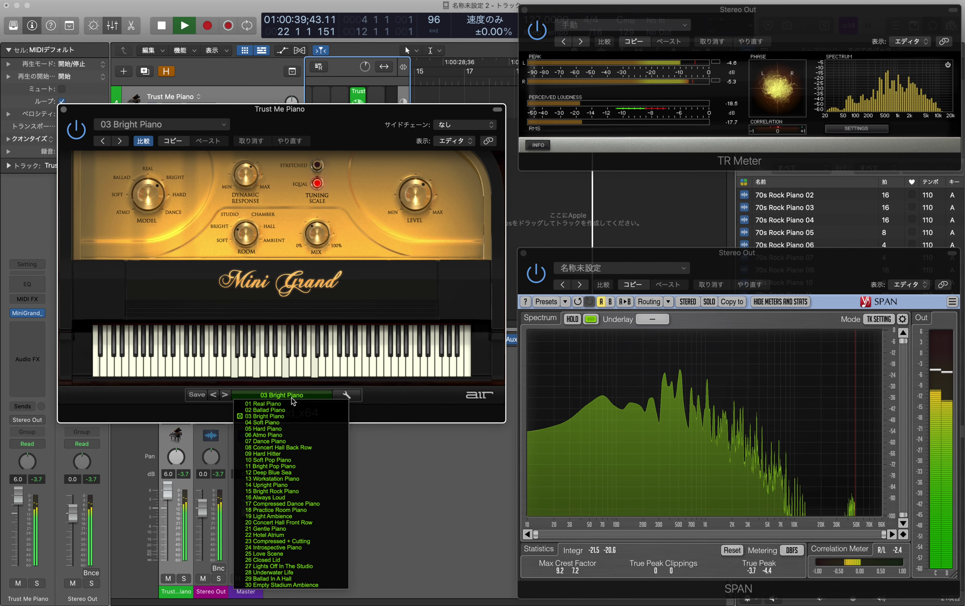
{"action": "left_click", "coordinate": [290, 422]}
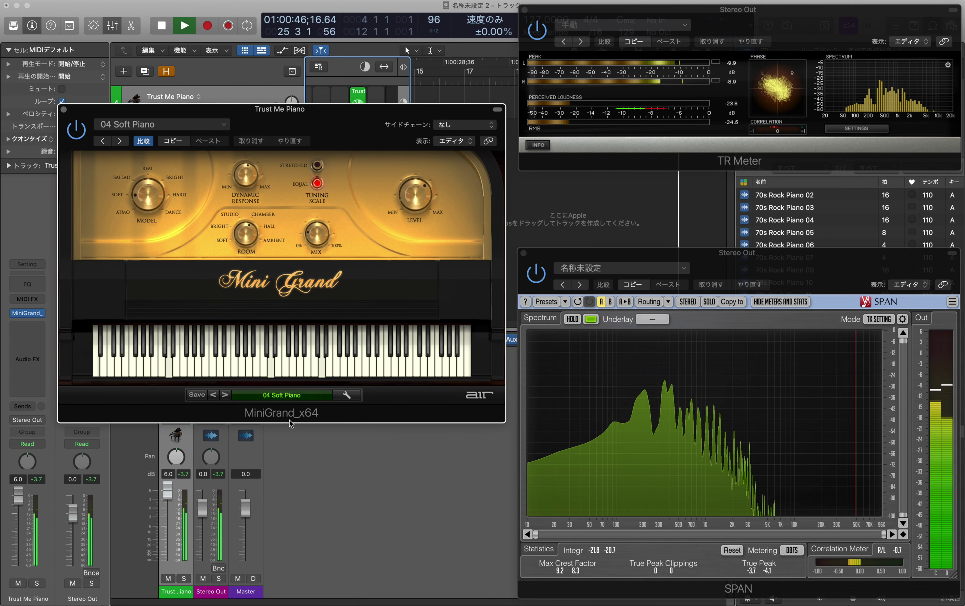
{"action": "left_click", "coordinate": [293, 398]}
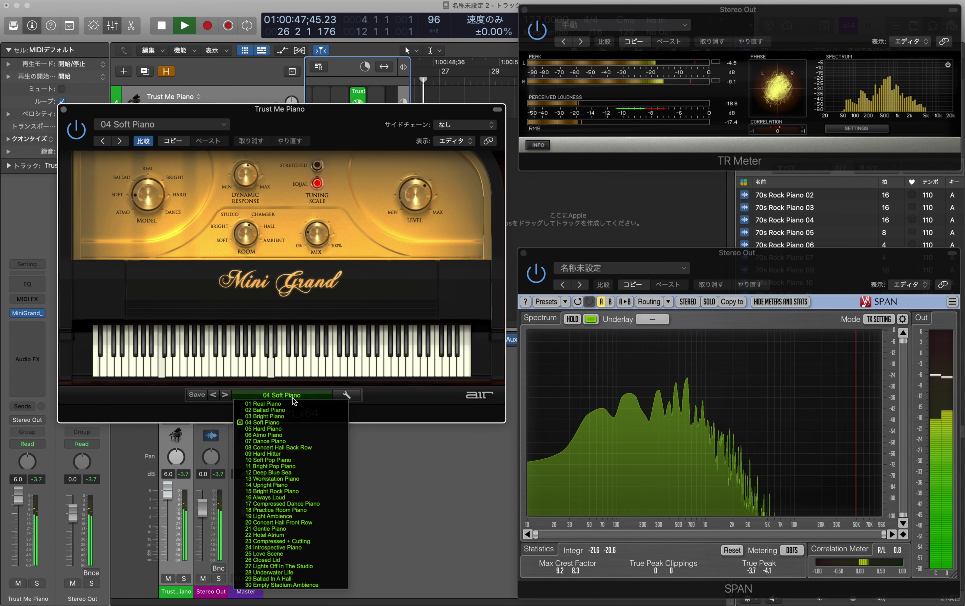
{"action": "left_click", "coordinate": [288, 428]}
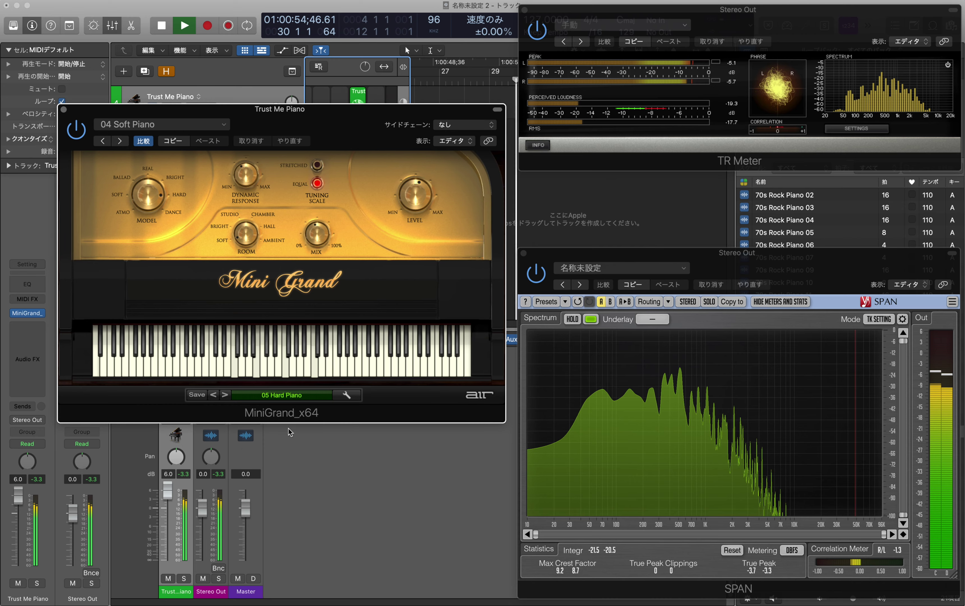
{"action": "left_click", "coordinate": [301, 396]}
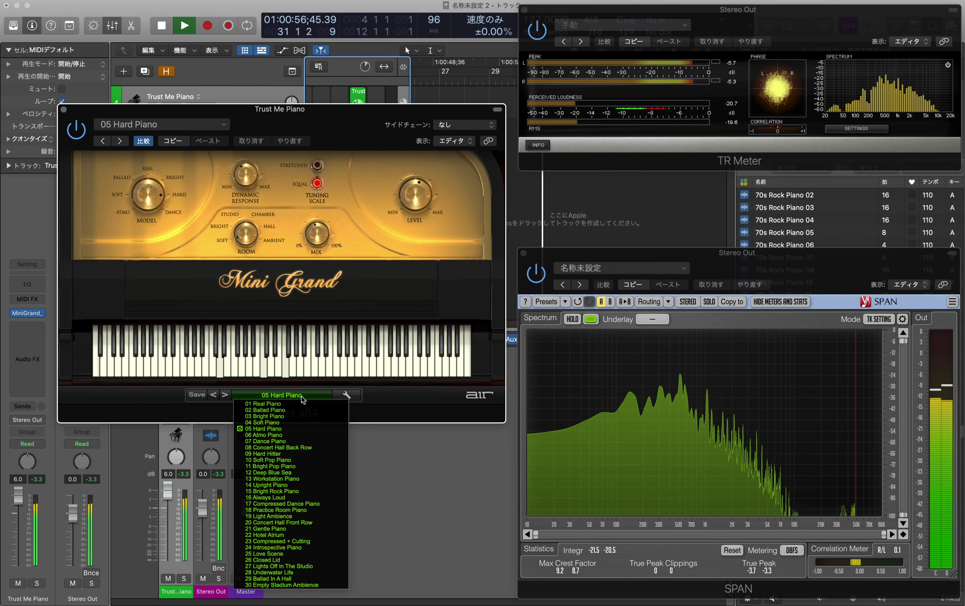
{"action": "left_click", "coordinate": [290, 435]}
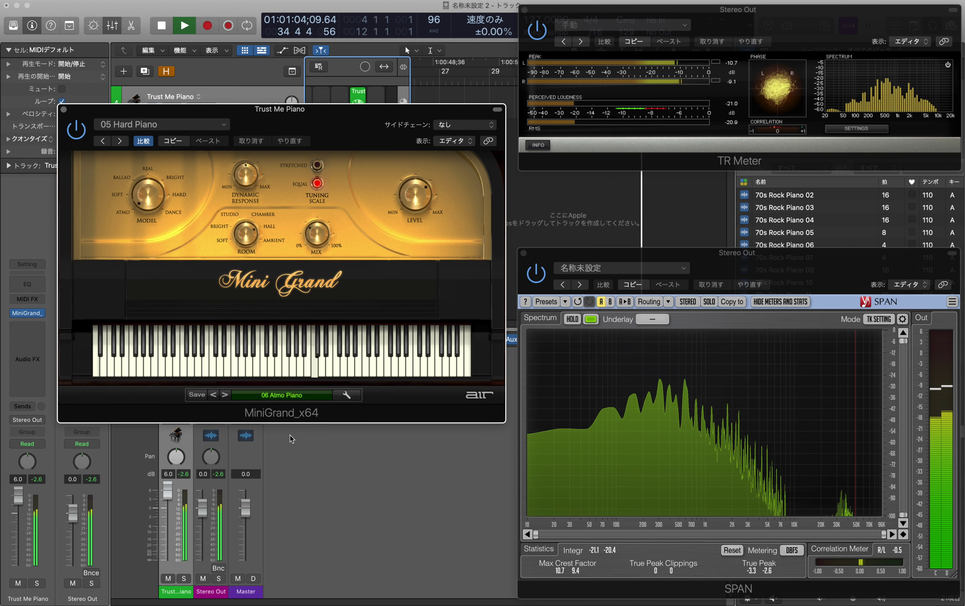
Audition the Mini Grand presets 07 Dance Piano, 08 Concert Hall Back Row and 09 Hard Hitter one after another during playback
{"action": "left_click", "coordinate": [286, 395]}
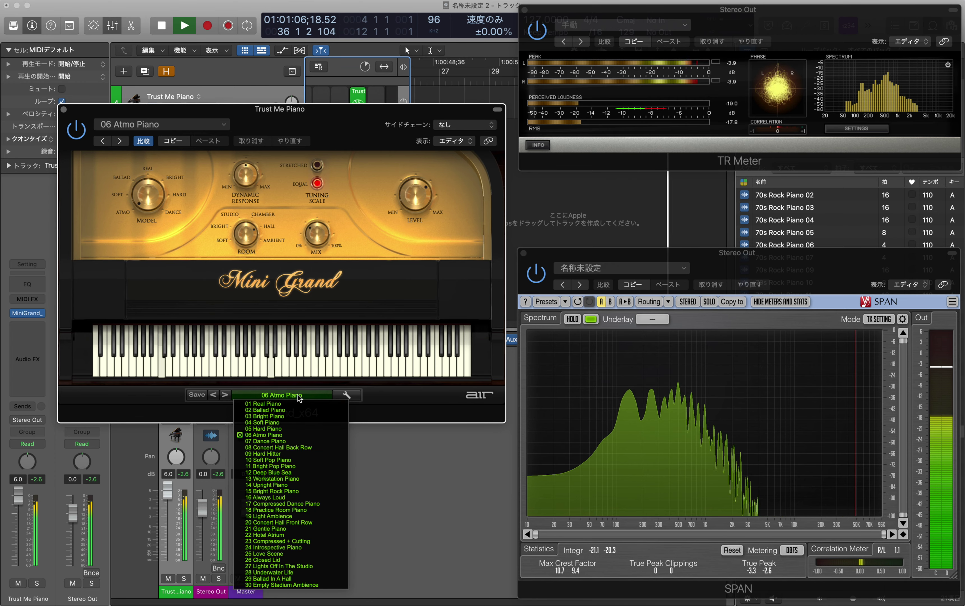
{"action": "left_click", "coordinate": [295, 440]}
{"action": "left_click", "coordinate": [294, 398]}
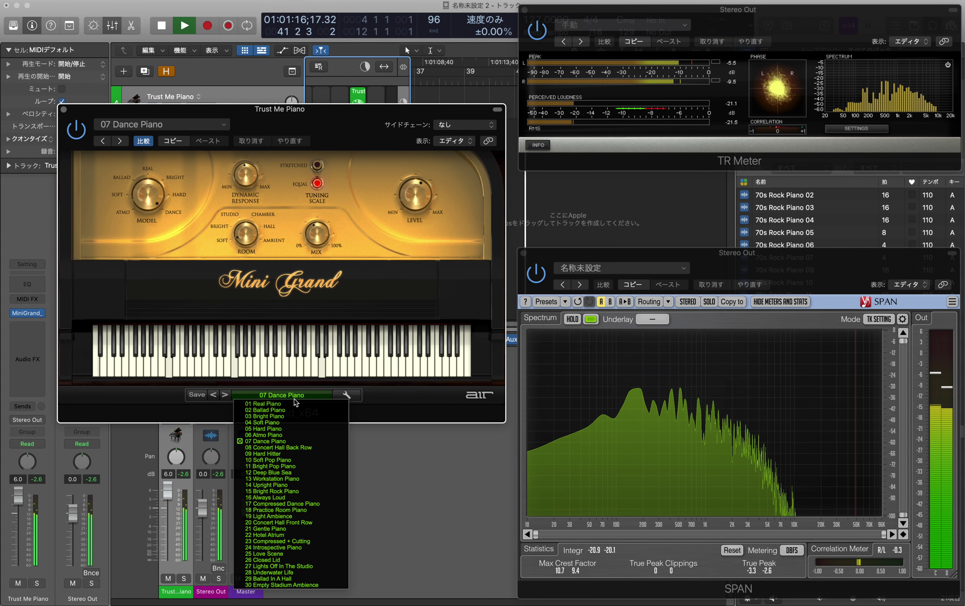
{"action": "left_click", "coordinate": [299, 445]}
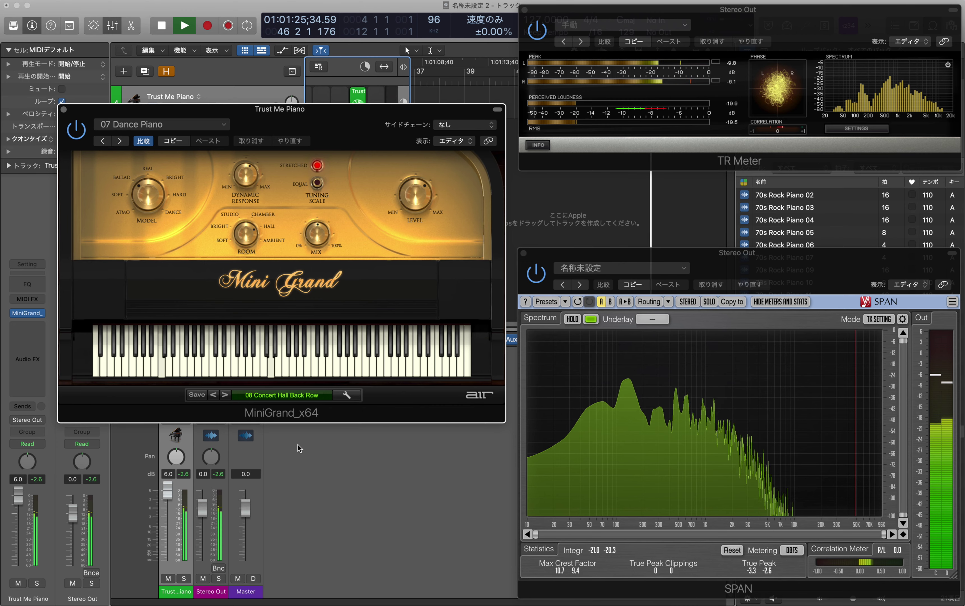
{"action": "left_click", "coordinate": [295, 396]}
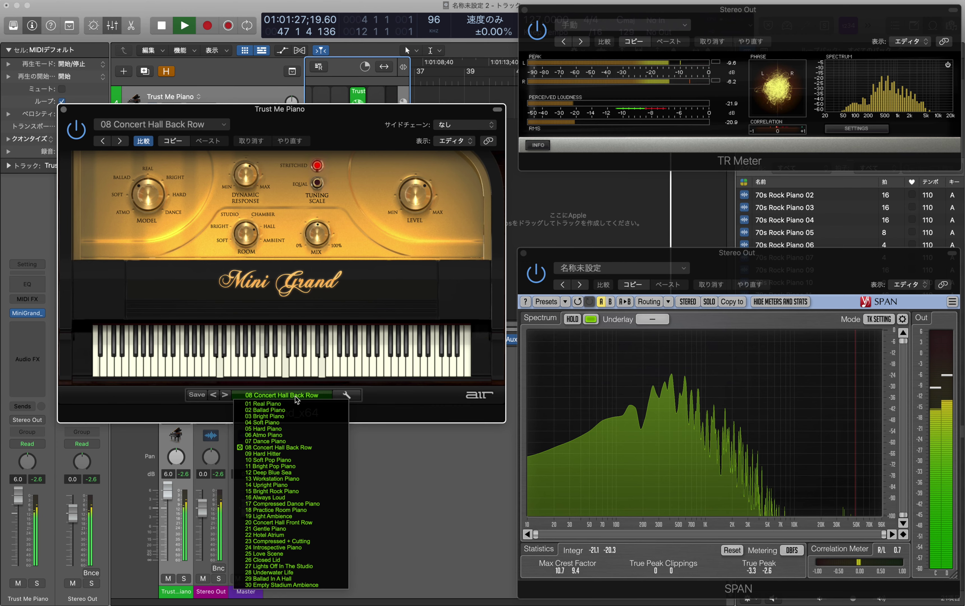
{"action": "left_click", "coordinate": [303, 451]}
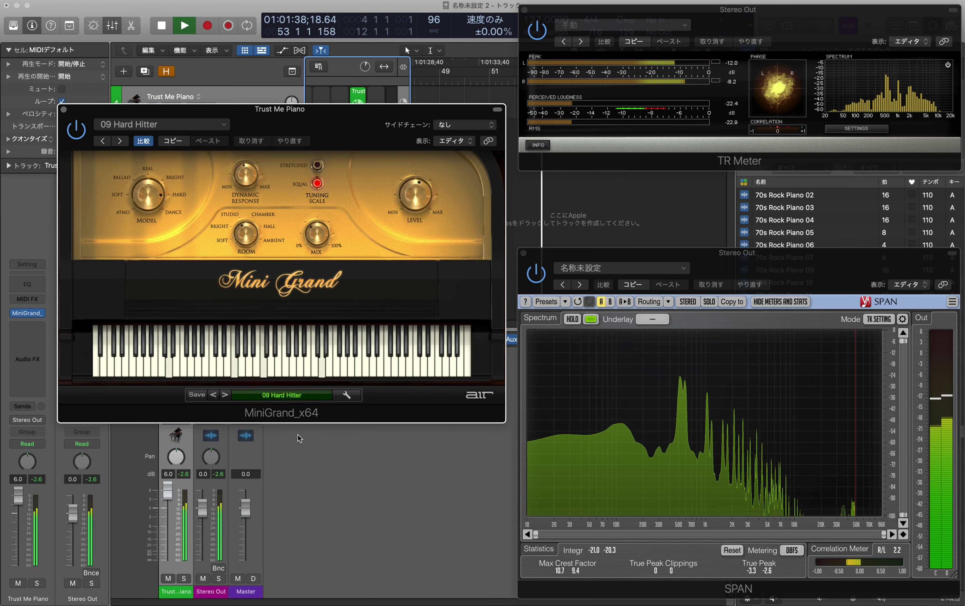
Audition the Mini Grand presets 10 Soft Pop Piano, 11 Bright Pop Piano and 12 Deep Blue Sea one after another during playback
{"action": "left_click", "coordinate": [299, 398]}
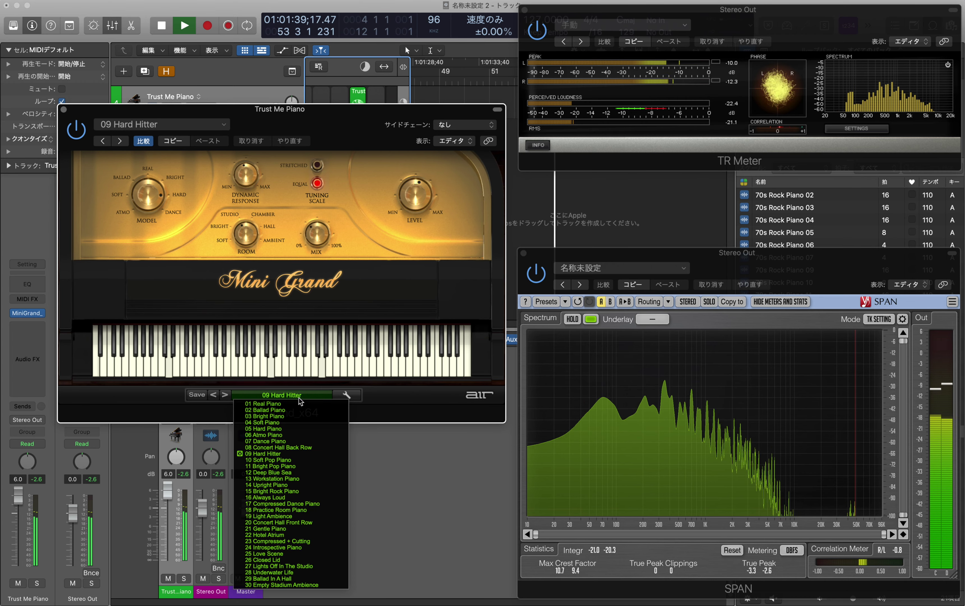
{"action": "left_click", "coordinate": [293, 461]}
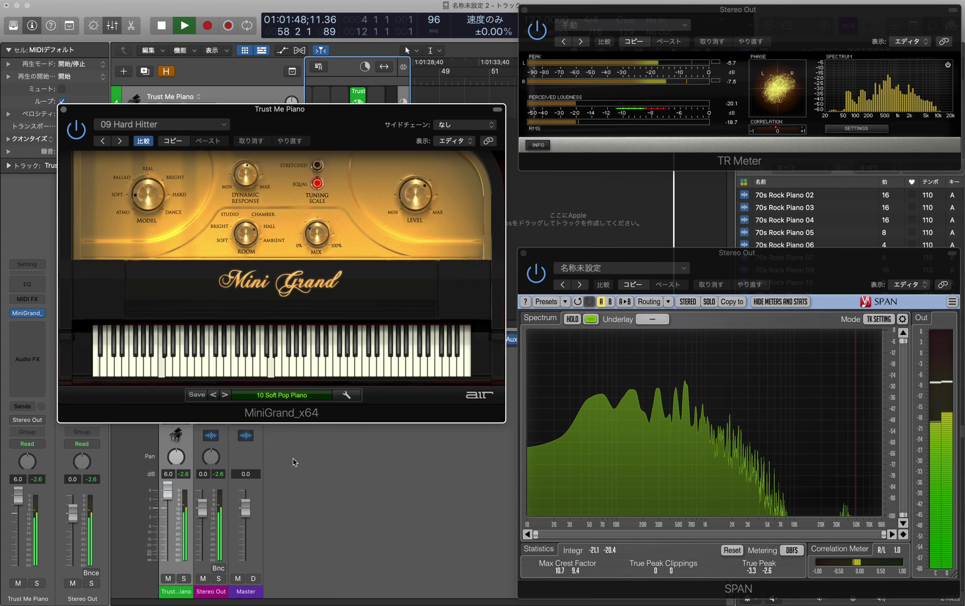
{"action": "left_click", "coordinate": [305, 395]}
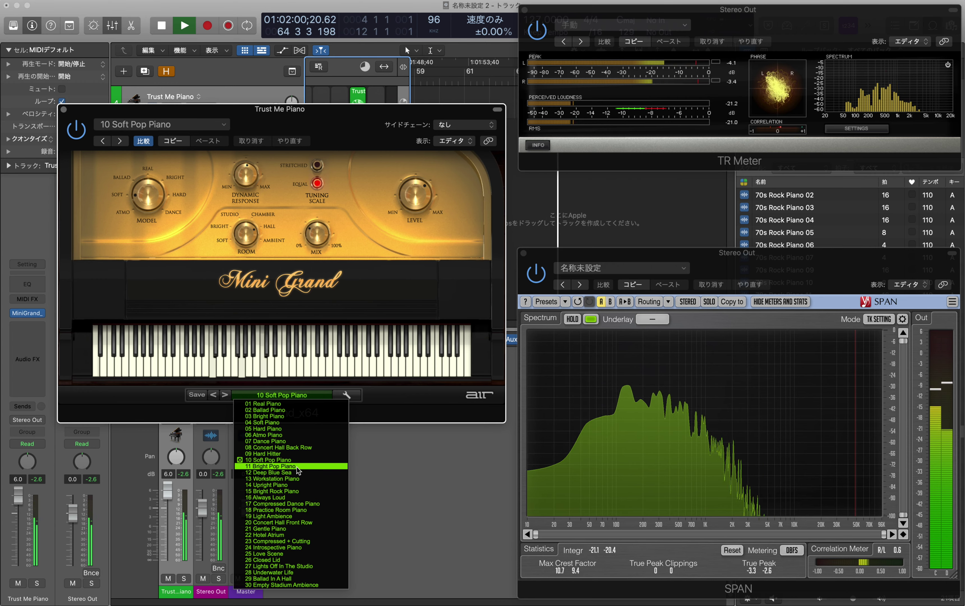
{"action": "left_click", "coordinate": [296, 467]}
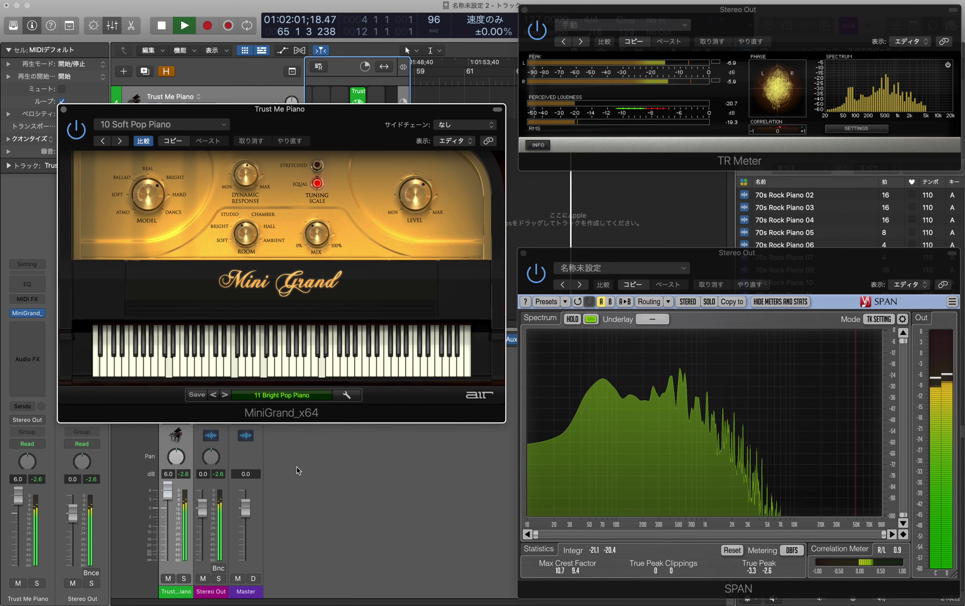
{"action": "left_click", "coordinate": [294, 400]}
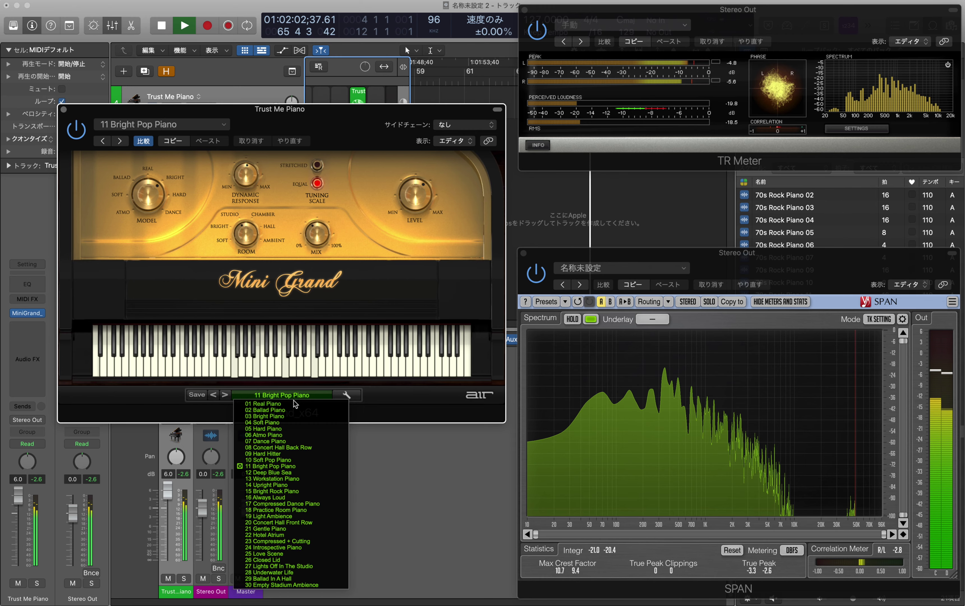
{"action": "left_click", "coordinate": [283, 473]}
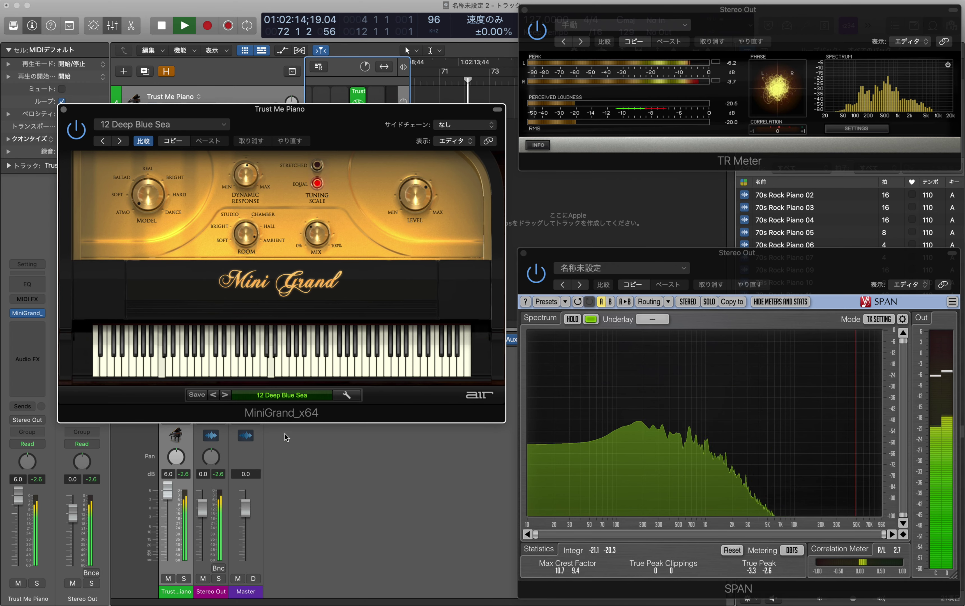
Audition the Mini Grand presets 13 Workstation Piano, 14 Upright Piano and 15 Bright Rock Piano one after another during playback
{"action": "left_click", "coordinate": [290, 398]}
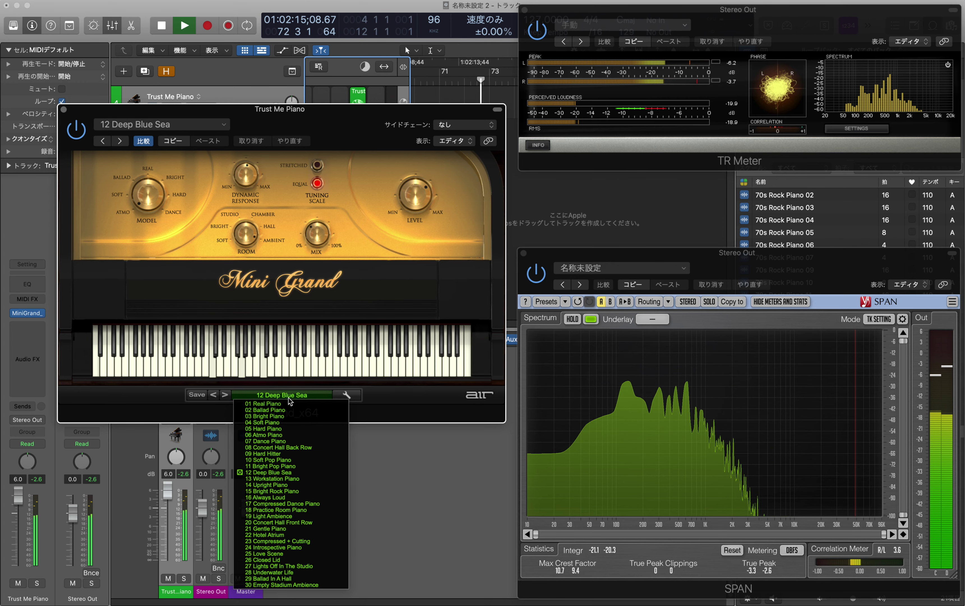
{"action": "left_click", "coordinate": [283, 479]}
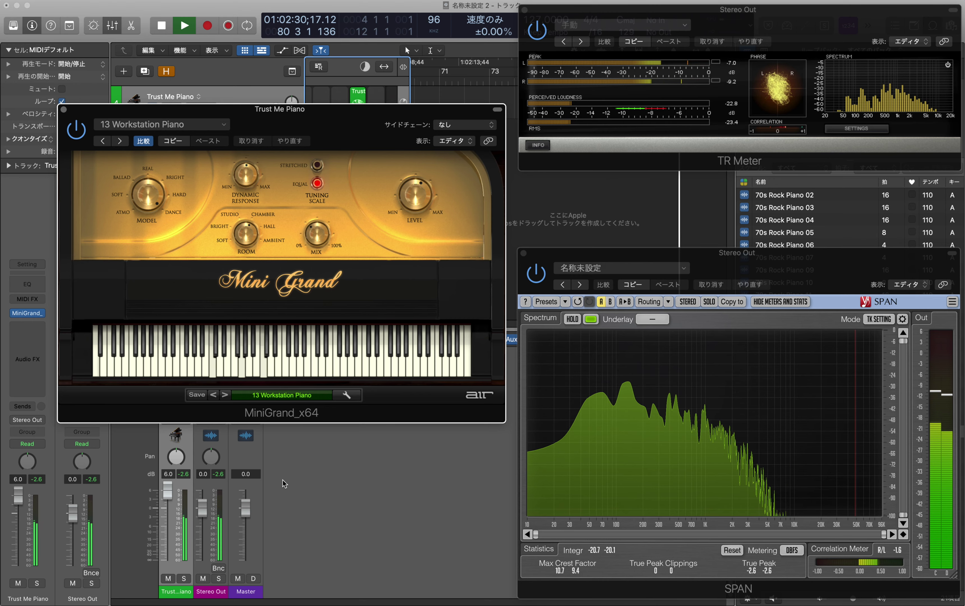
{"action": "left_click", "coordinate": [318, 396]}
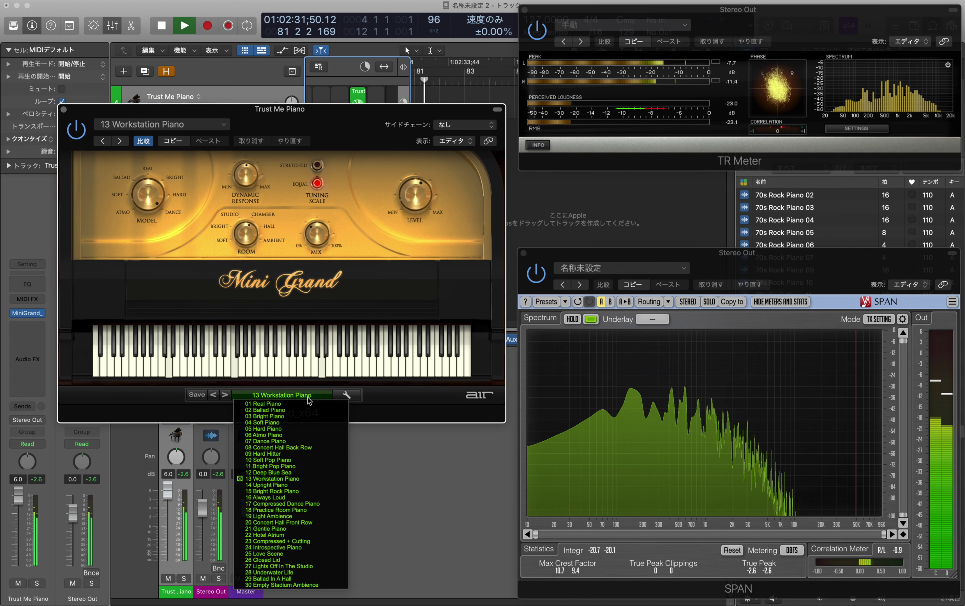
{"action": "left_click", "coordinate": [286, 486]}
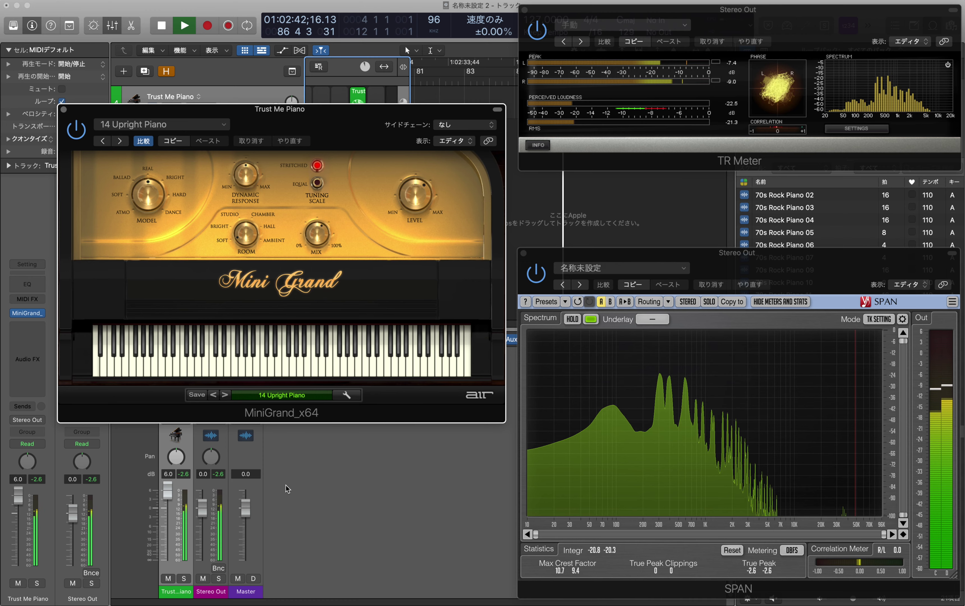
{"action": "left_click", "coordinate": [299, 396]}
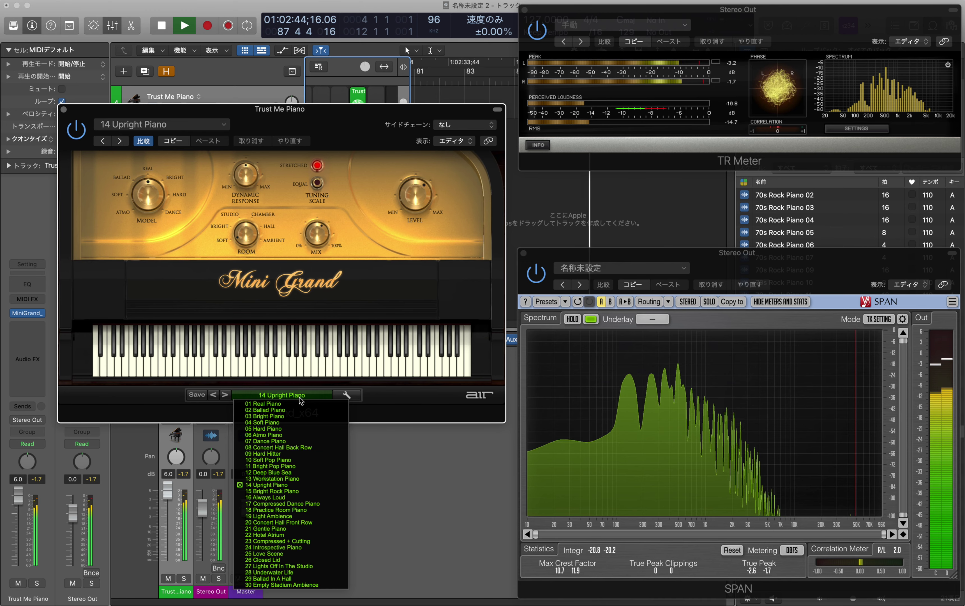
{"action": "left_click", "coordinate": [285, 491]}
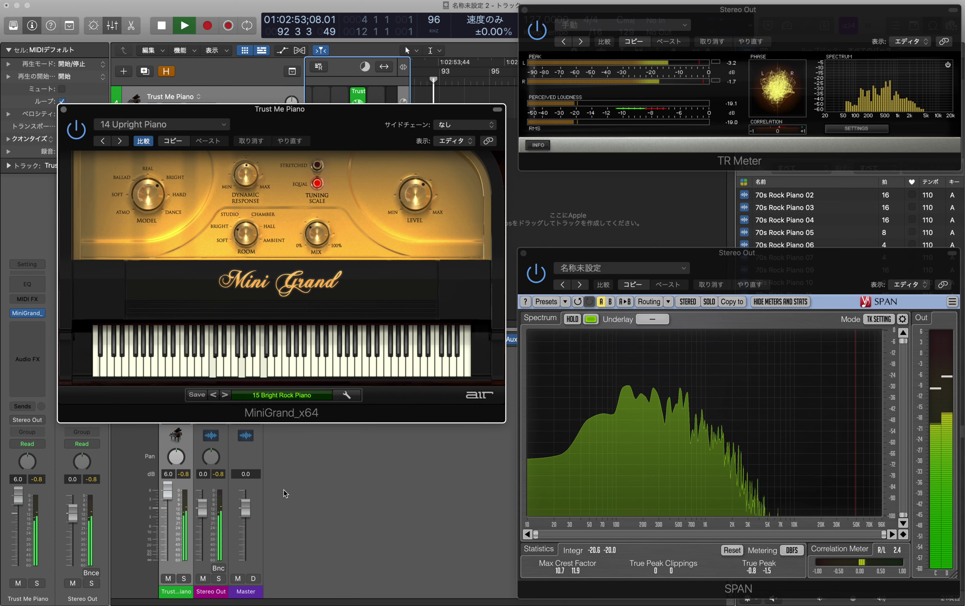
Load the Mini Grand presets 16 Always Loud, 17 Compressed Dance Piano and 18 Practice Room Piano in turn, listening to each during playback
{"action": "left_click", "coordinate": [300, 396]}
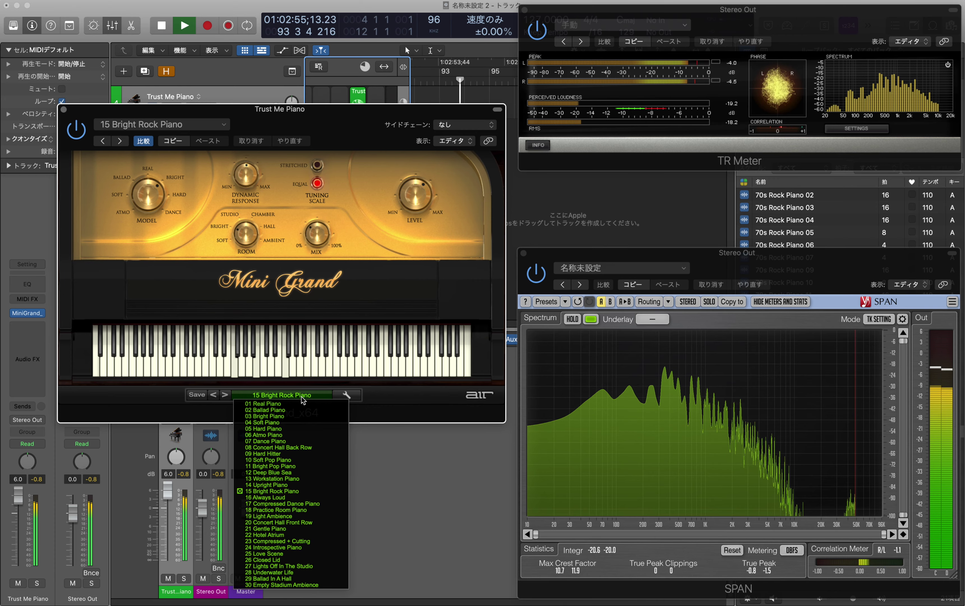
{"action": "left_click", "coordinate": [300, 497]}
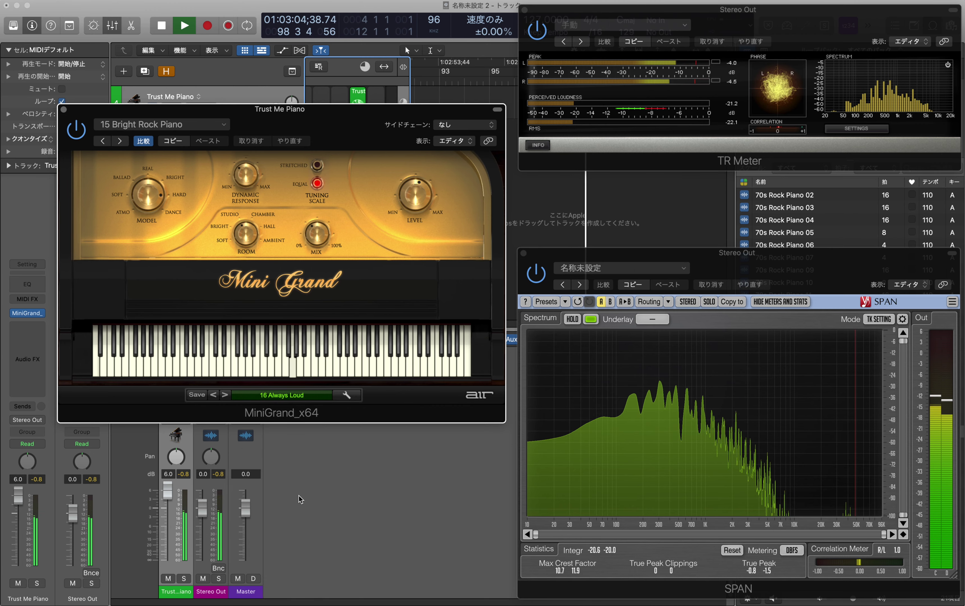
{"action": "left_click", "coordinate": [295, 396]}
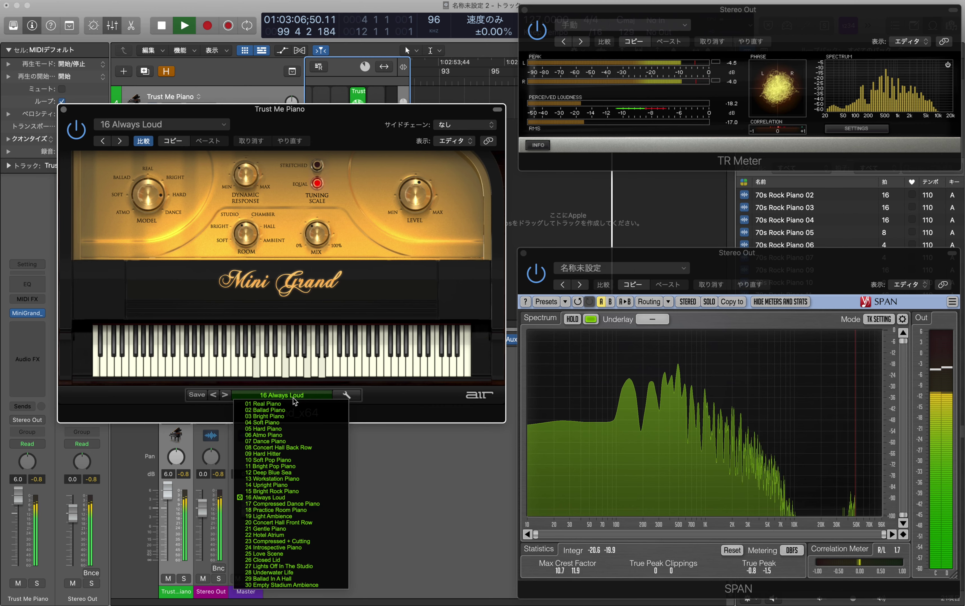
{"action": "left_click", "coordinate": [283, 505]}
{"action": "left_click", "coordinate": [284, 399]}
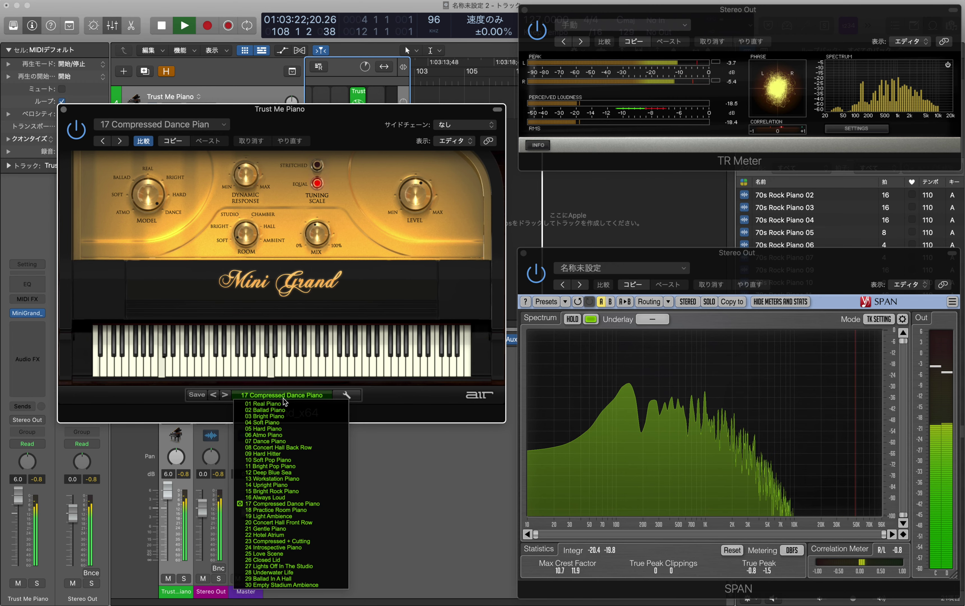
{"action": "left_click", "coordinate": [297, 511]}
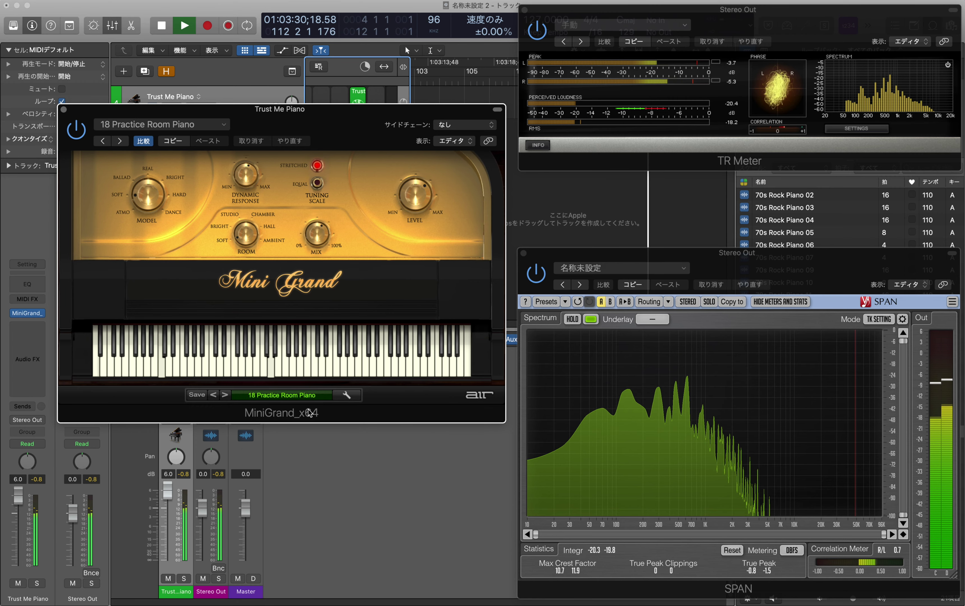
Audition the Mini Grand presets 19 Light Ambience, 20 Concert Hall Front Row and 21 Gentle Piano one after another during playback
{"action": "left_click", "coordinate": [308, 399]}
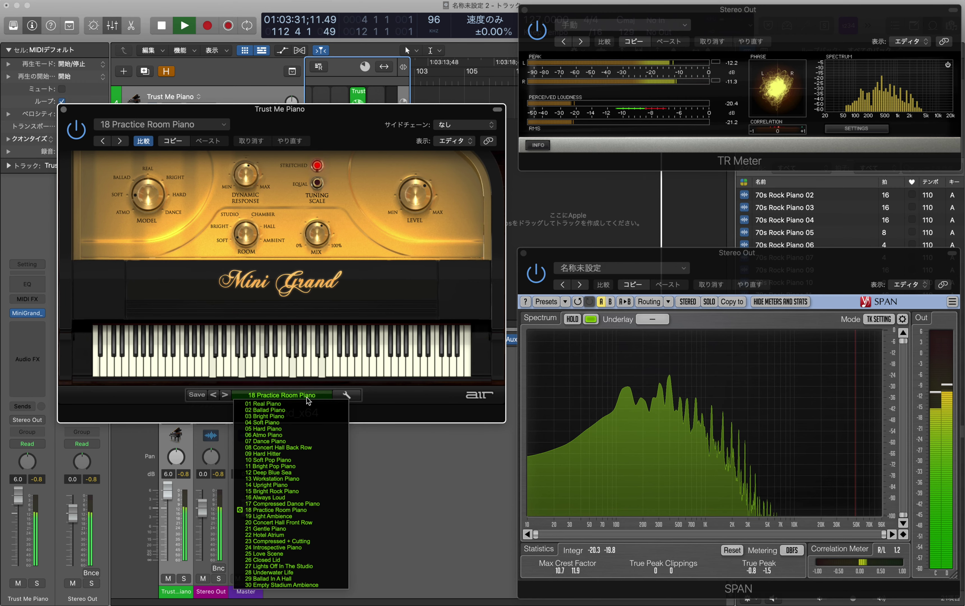
{"action": "left_click", "coordinate": [304, 516]}
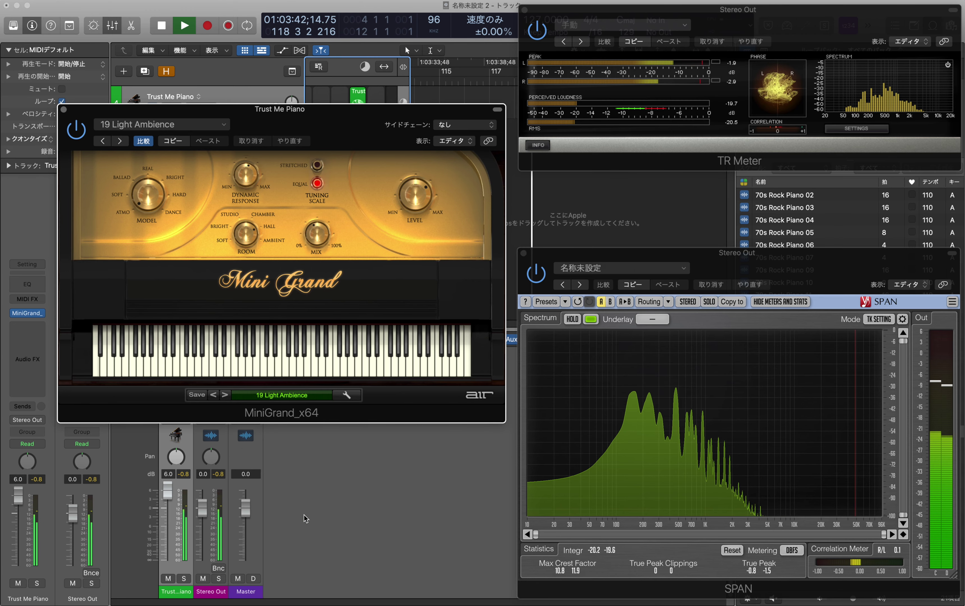
{"action": "left_click", "coordinate": [298, 395]}
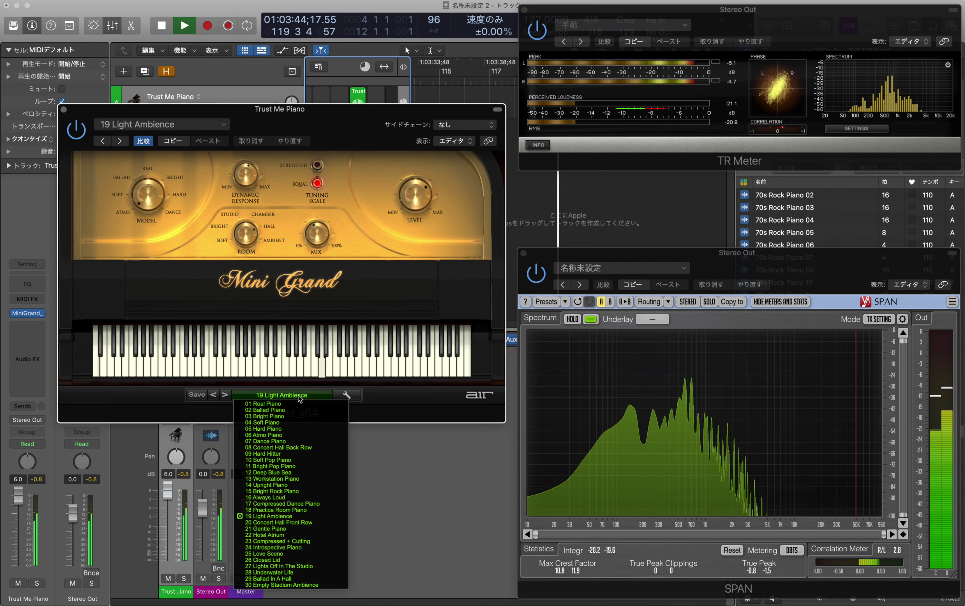
{"action": "left_click", "coordinate": [310, 522]}
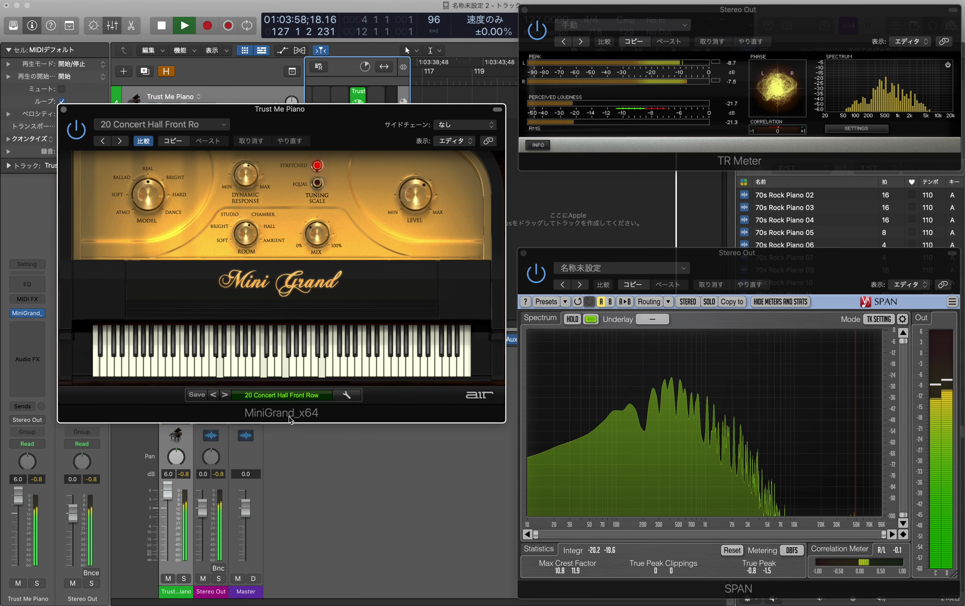
{"action": "left_click", "coordinate": [290, 396]}
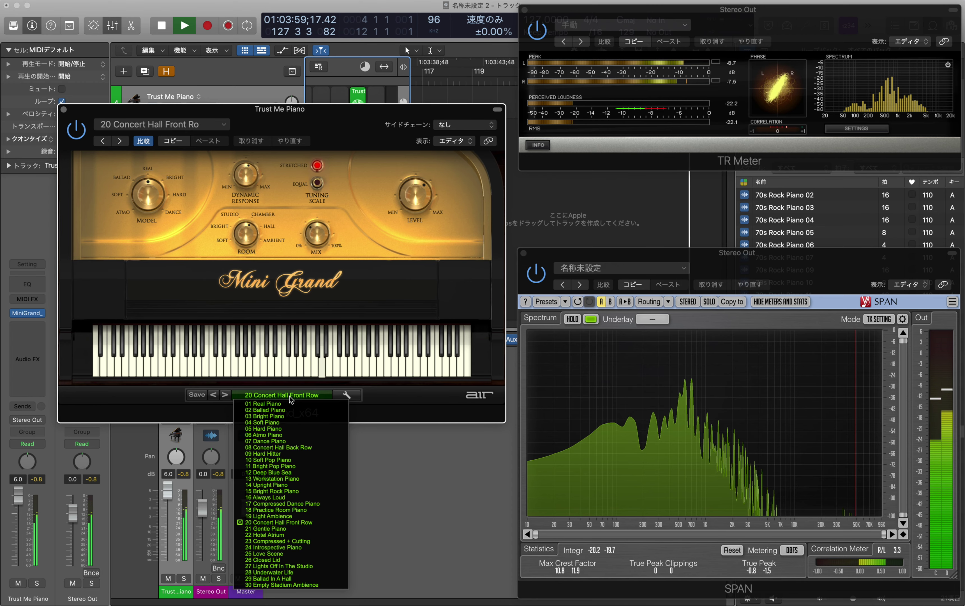
{"action": "left_click", "coordinate": [285, 528]}
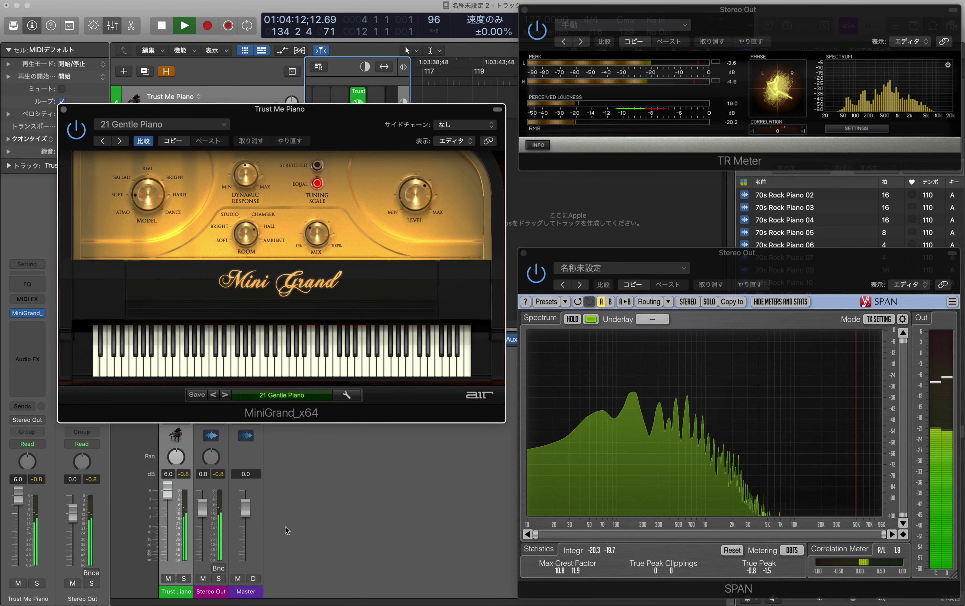
Audition the Mini Grand presets 22 Hotel Atrium, 23 Compressed + Cutting and 24 Introspective Piano one after another during playback
{"action": "left_click", "coordinate": [294, 396]}
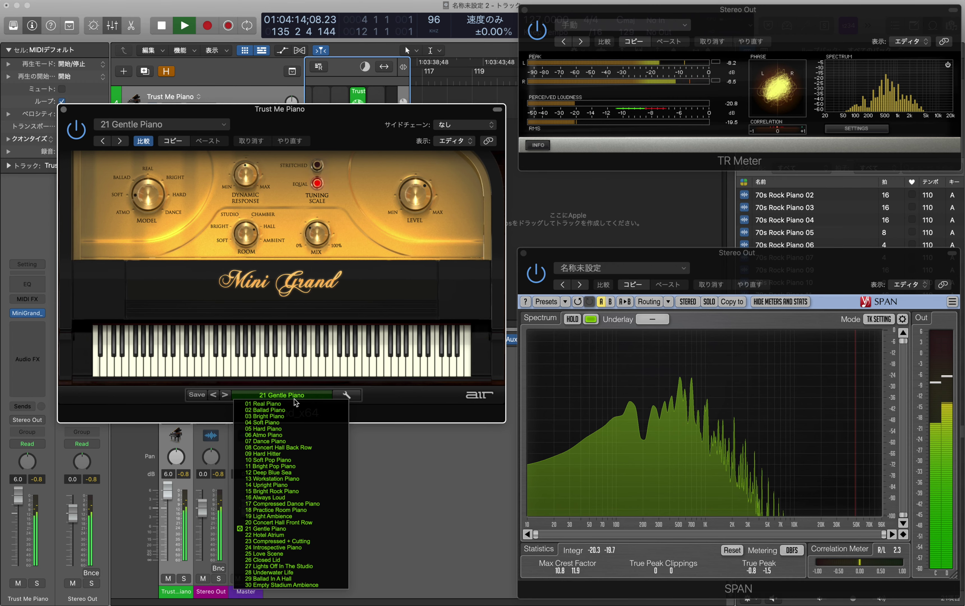
{"action": "left_click", "coordinate": [295, 535]}
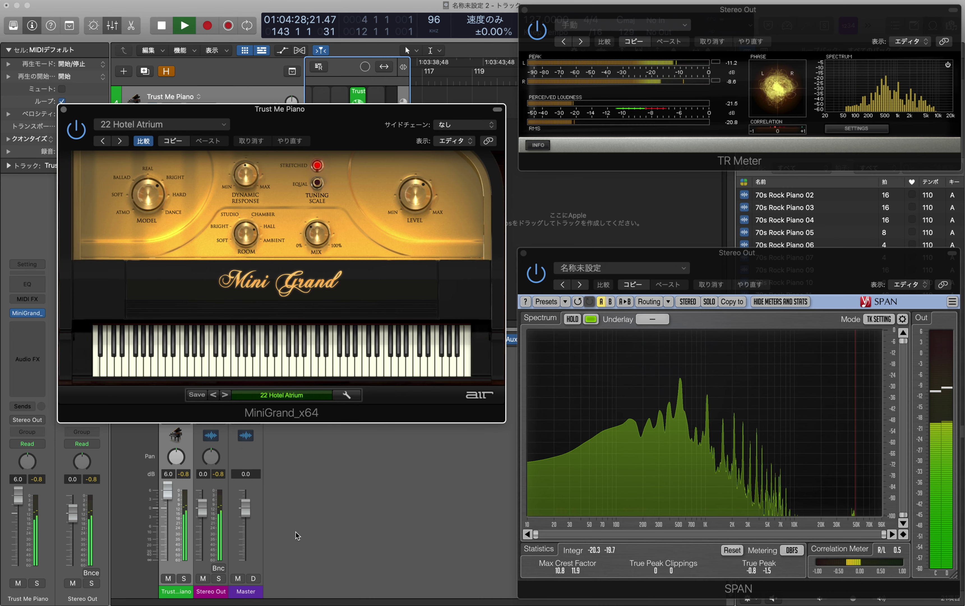
{"action": "left_click", "coordinate": [292, 396]}
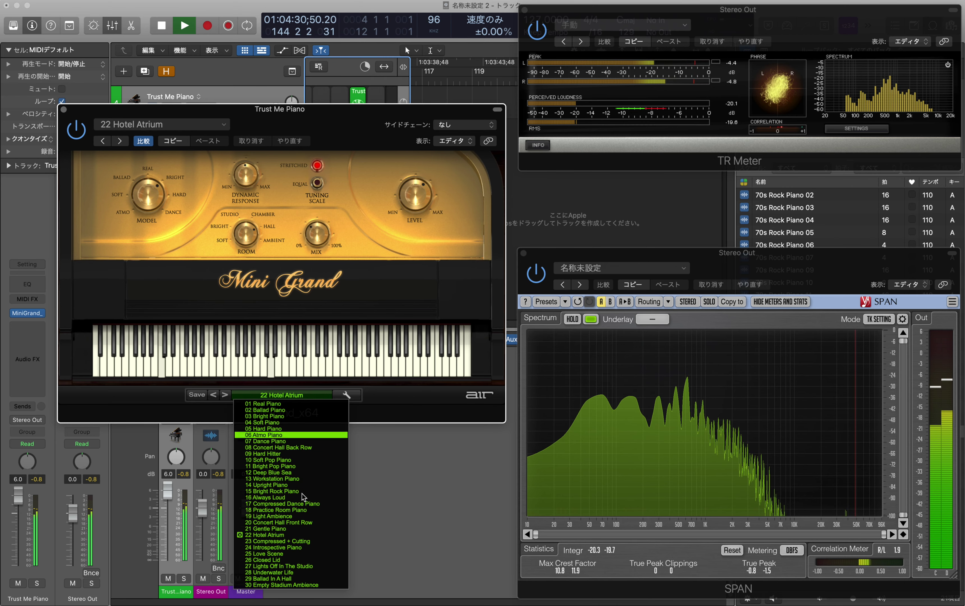
{"action": "left_click", "coordinate": [294, 539]}
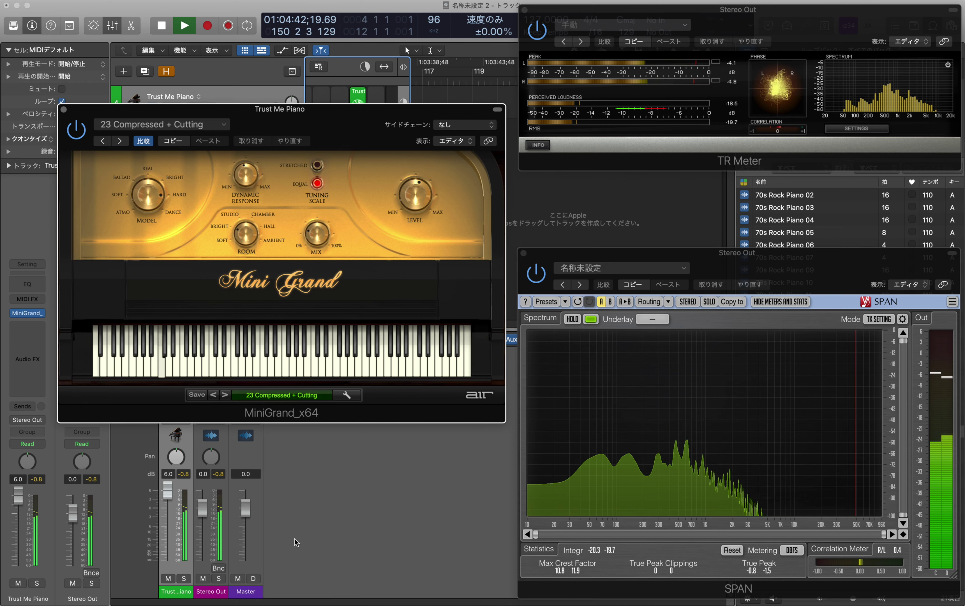
{"action": "left_click", "coordinate": [296, 395]}
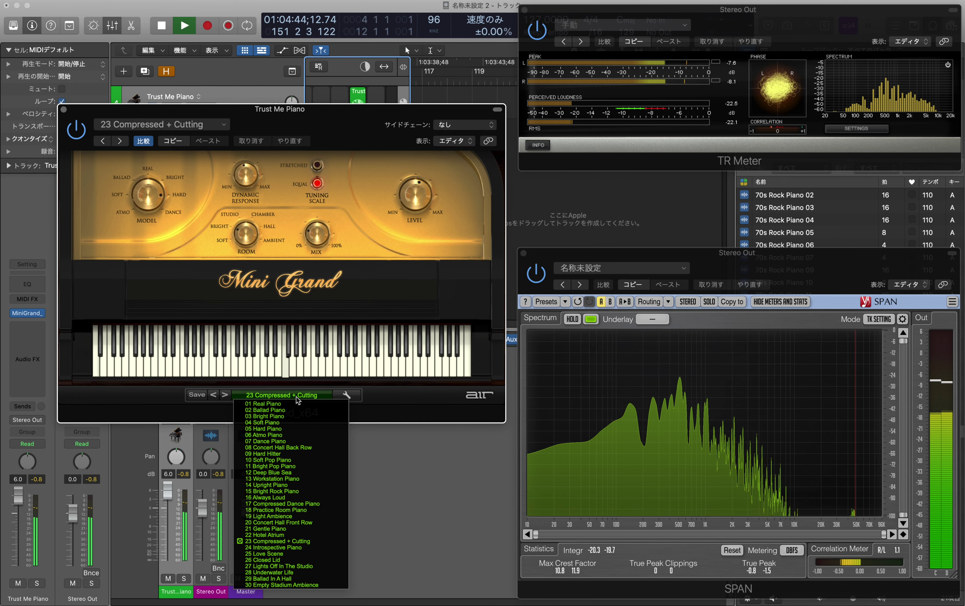
{"action": "left_click", "coordinate": [293, 548]}
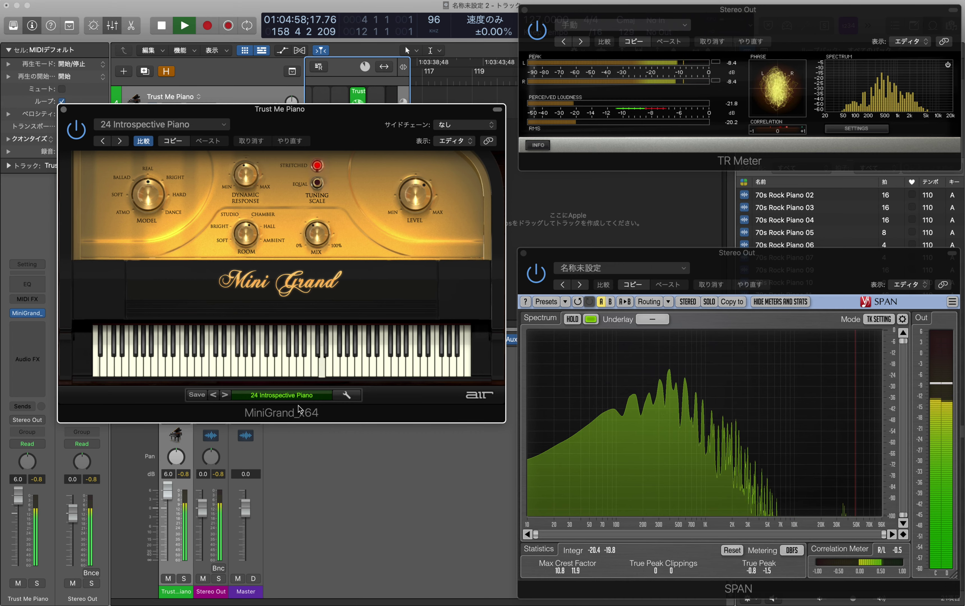
Audition the Mini Grand presets 25 Love Scene, 26 Closed Lid and 27 Lights Off In The Studio in turn during playback
{"action": "left_click", "coordinate": [298, 396]}
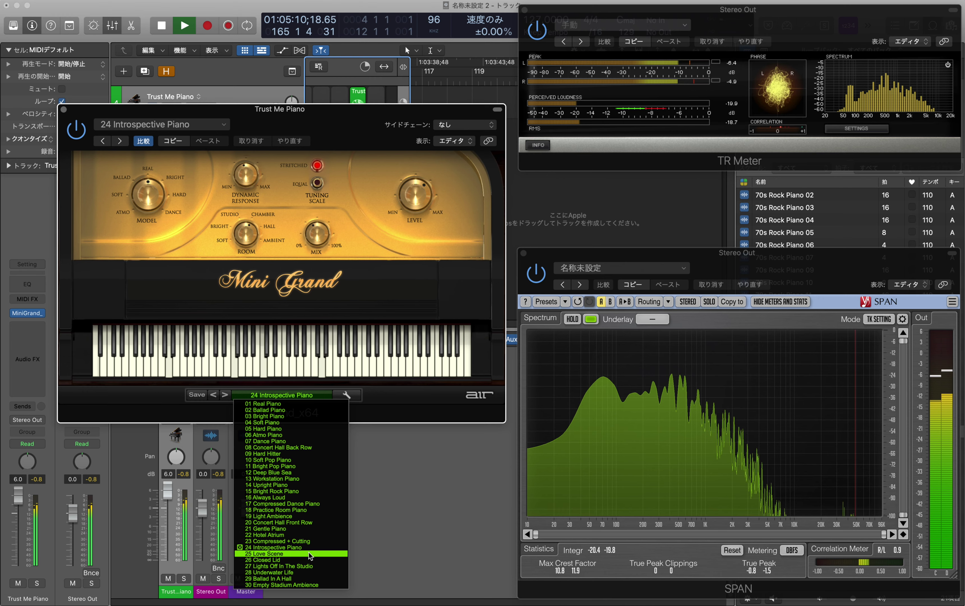
{"action": "left_click", "coordinate": [308, 553]}
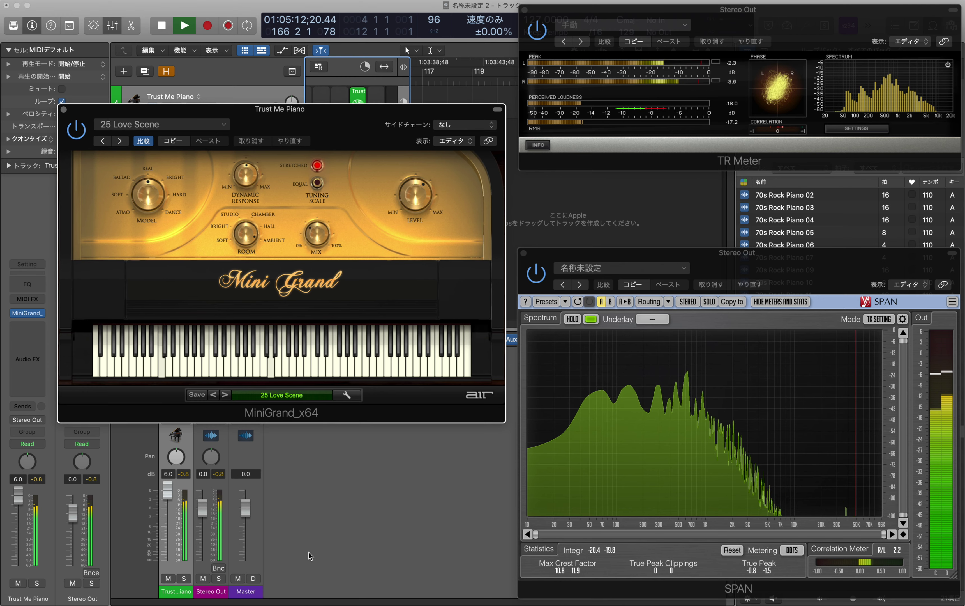
{"action": "left_click", "coordinate": [298, 395]}
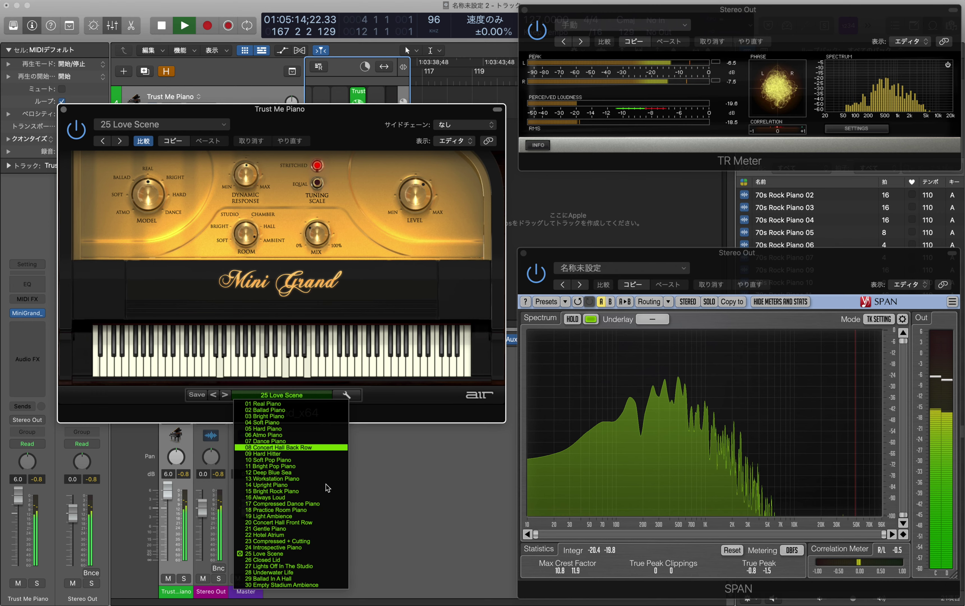
{"action": "left_click", "coordinate": [300, 560]}
{"action": "left_click", "coordinate": [285, 395]}
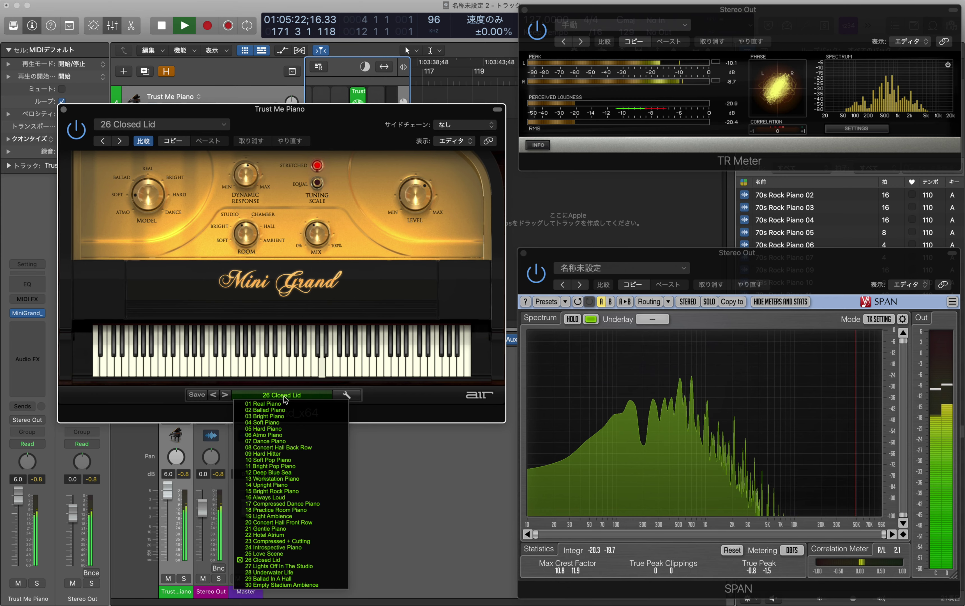
{"action": "left_click", "coordinate": [273, 567]}
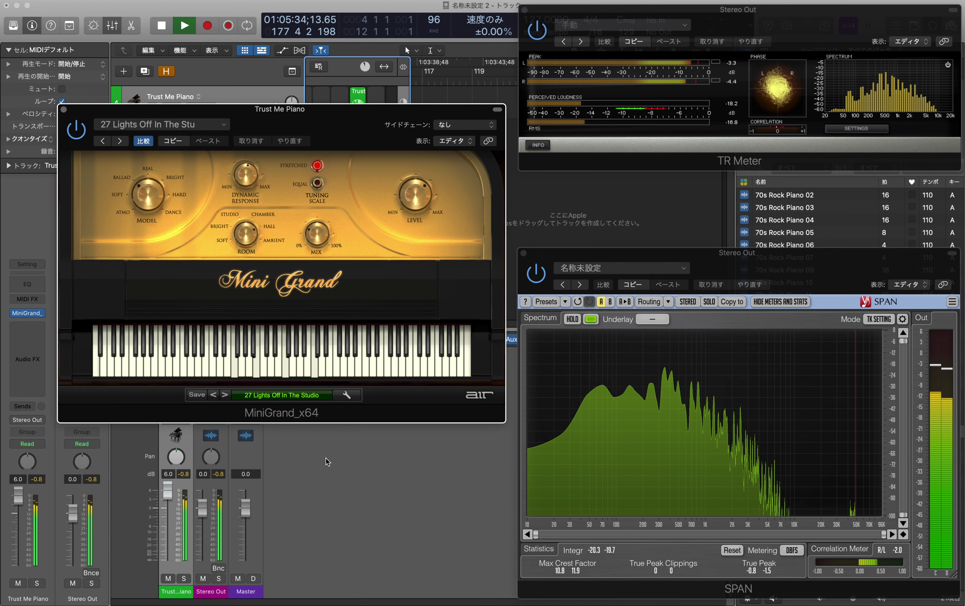
Audition the Mini Grand presets 28 Underwater Life and 29 Ballad In A Hall one after the other during playback
{"action": "left_click", "coordinate": [308, 397]}
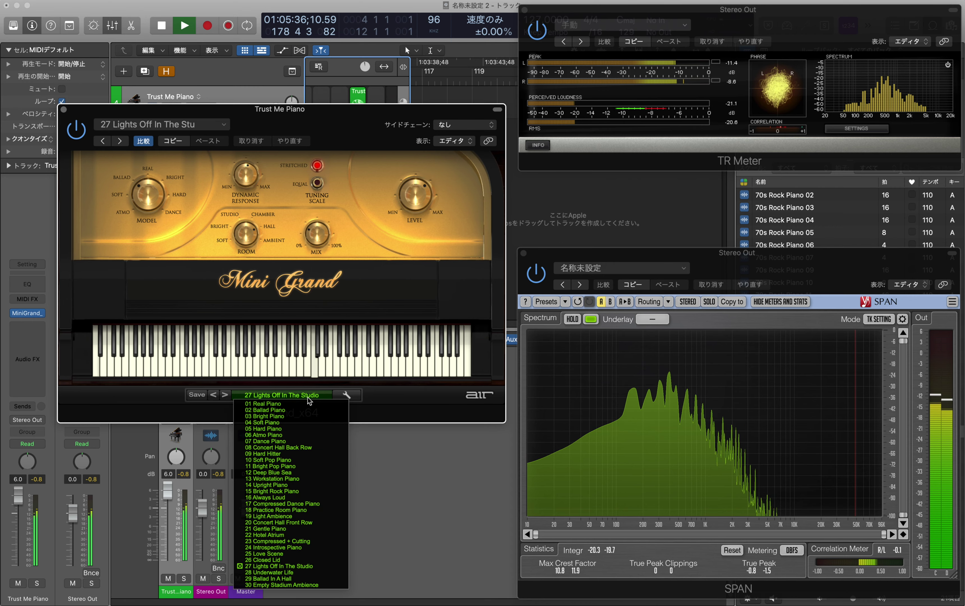
{"action": "left_click", "coordinate": [308, 572]}
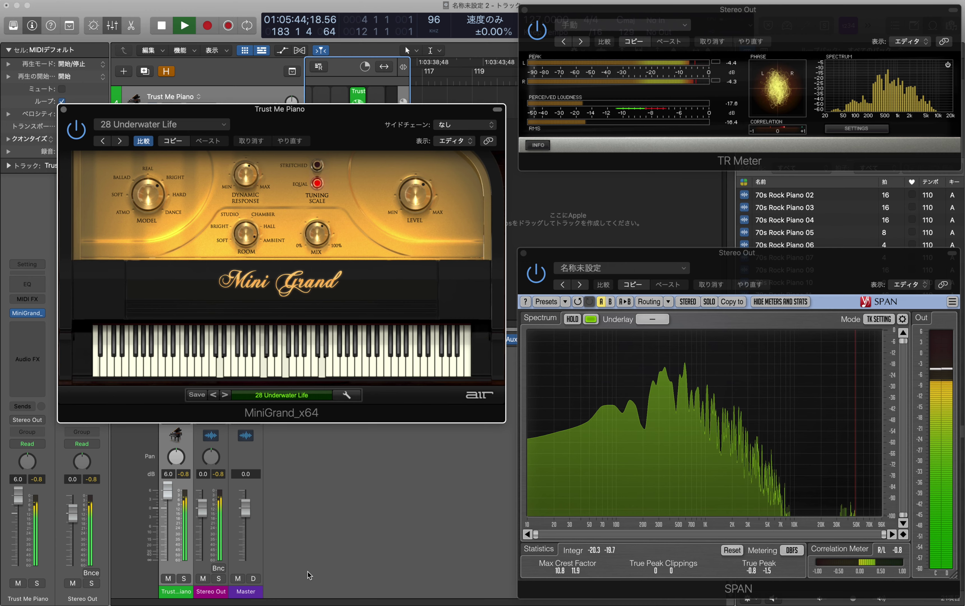
{"action": "left_click", "coordinate": [290, 401]}
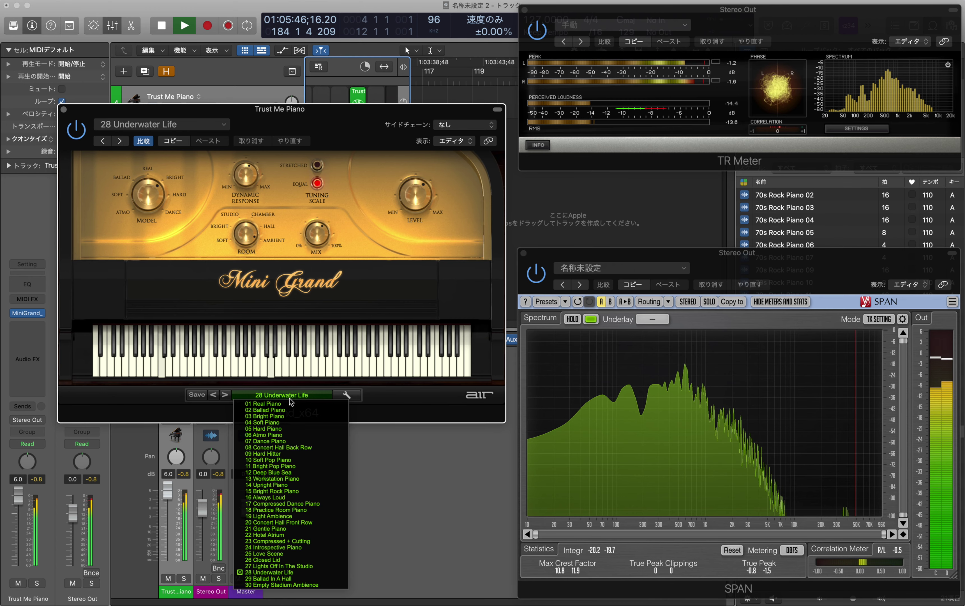
{"action": "left_click", "coordinate": [281, 578]}
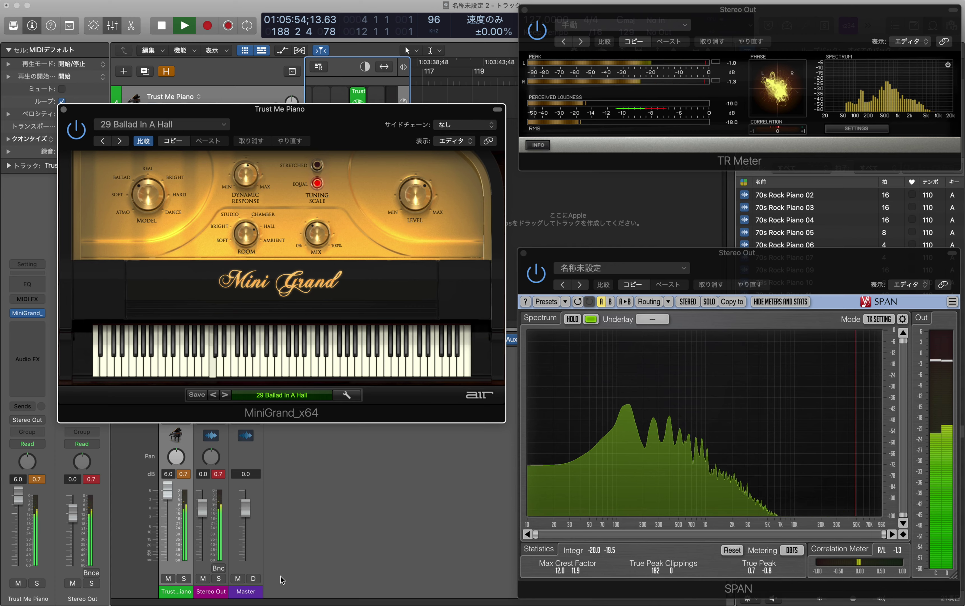
Audition the last Mini Grand preset, 30 Empty Stadium Ambience, and return the instrument to 01 Real Piano during playback
{"action": "left_click", "coordinate": [296, 396]}
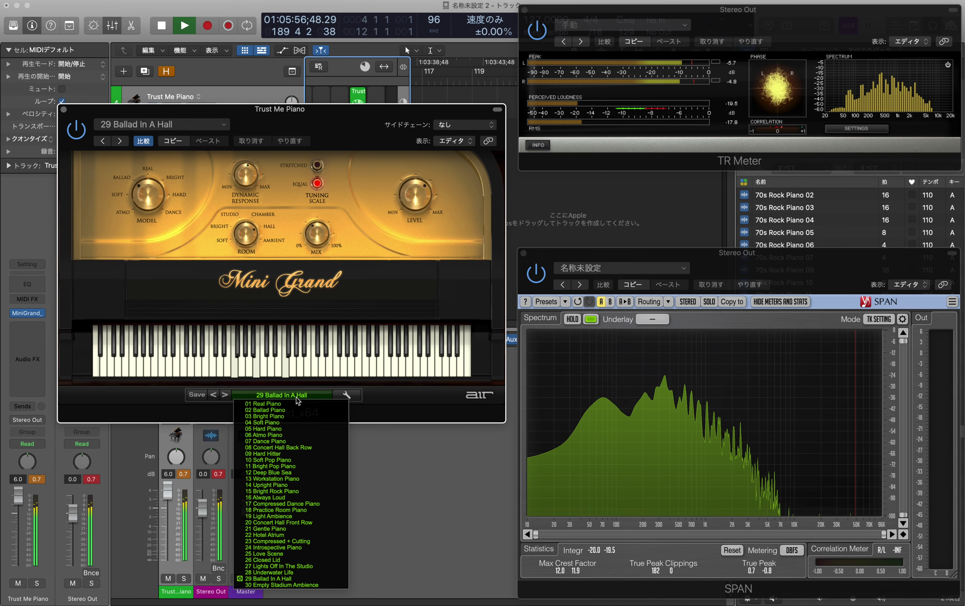
{"action": "left_click", "coordinate": [313, 582]}
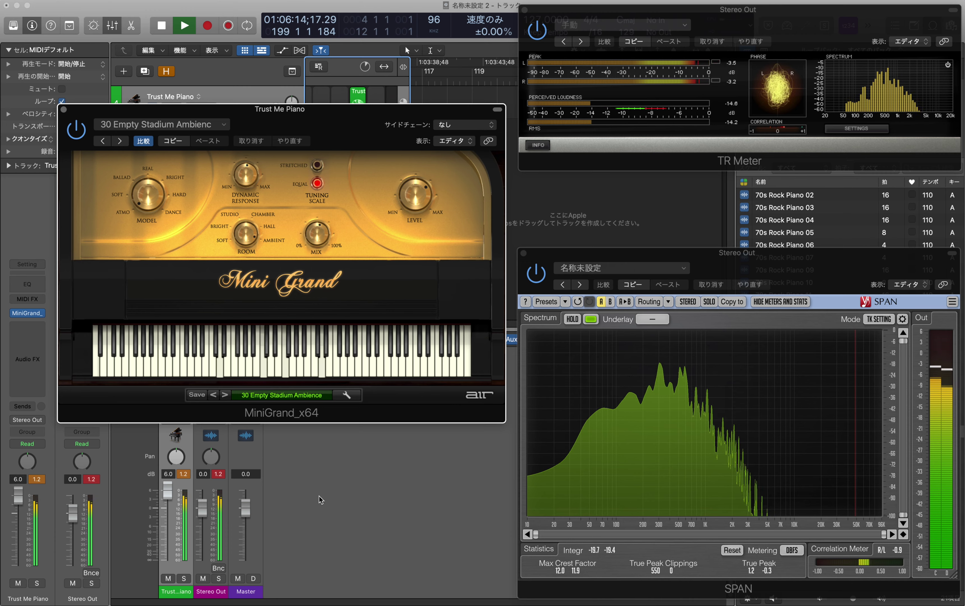
{"action": "left_click", "coordinate": [300, 395]}
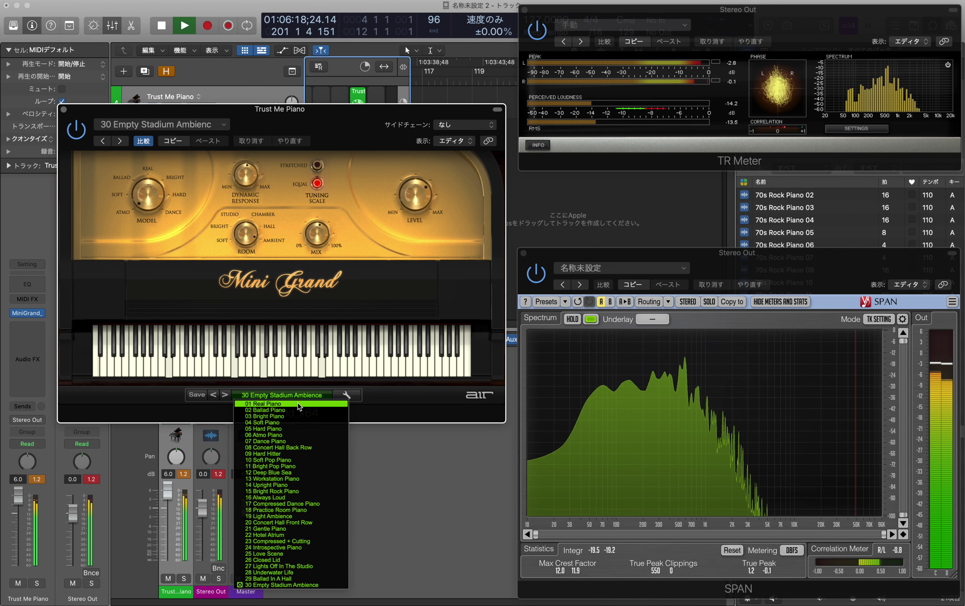
{"action": "left_click", "coordinate": [298, 404]}
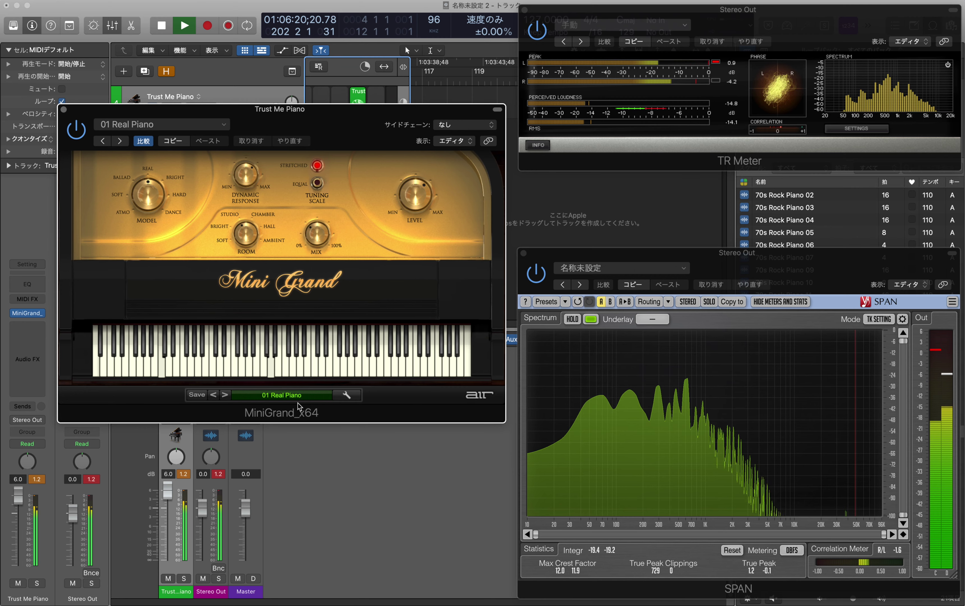